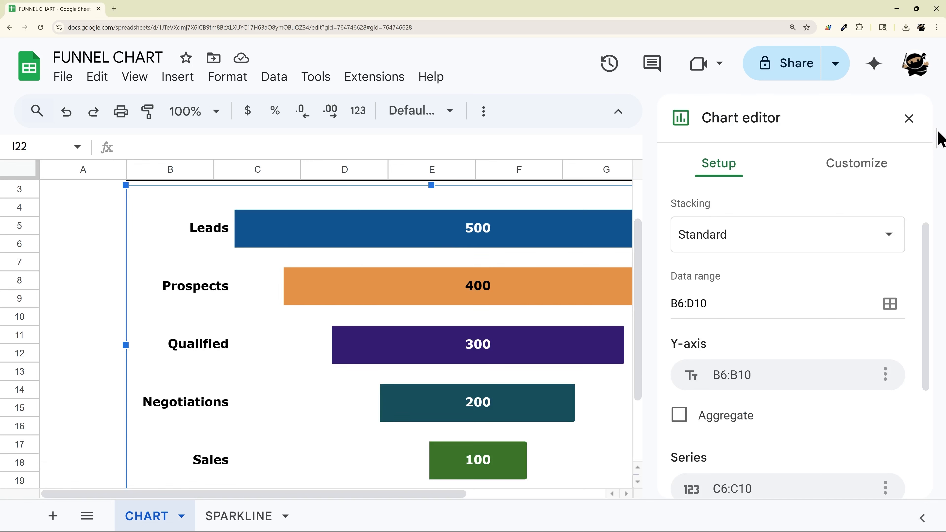
Close the chart editor and review the finished sparkline funnel and its bar formula on the SPARKLINE sheet.
left_click(909, 119)
left_click(257, 517)
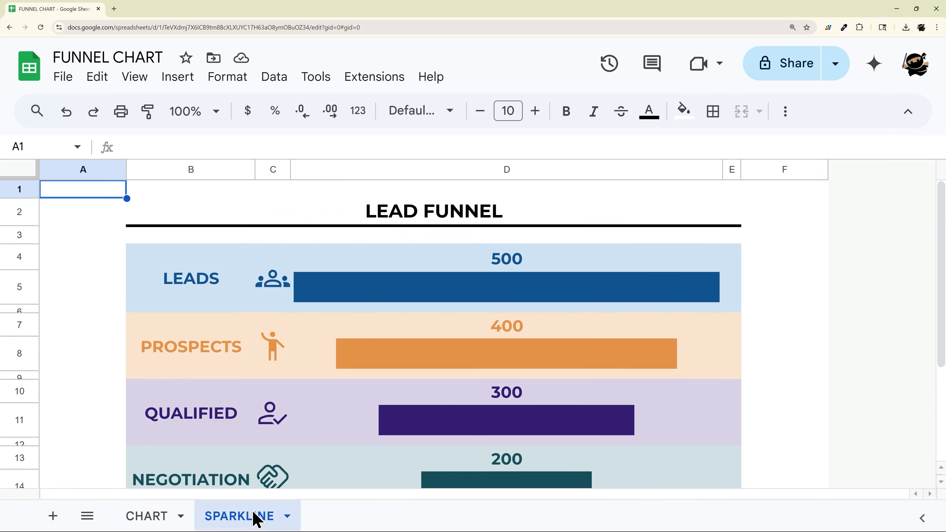
left_click(371, 302)
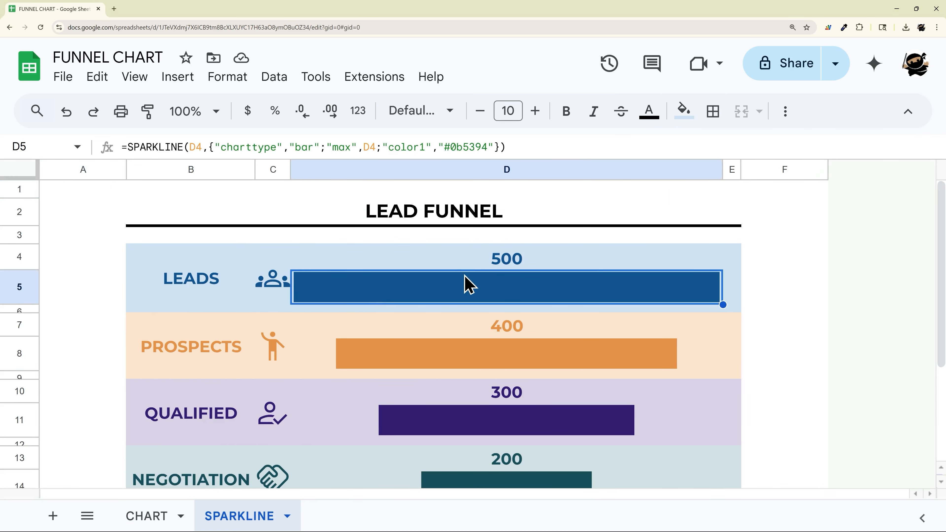
scroll(410, 343, "down", 2)
scroll(458, 354, "down", 3)
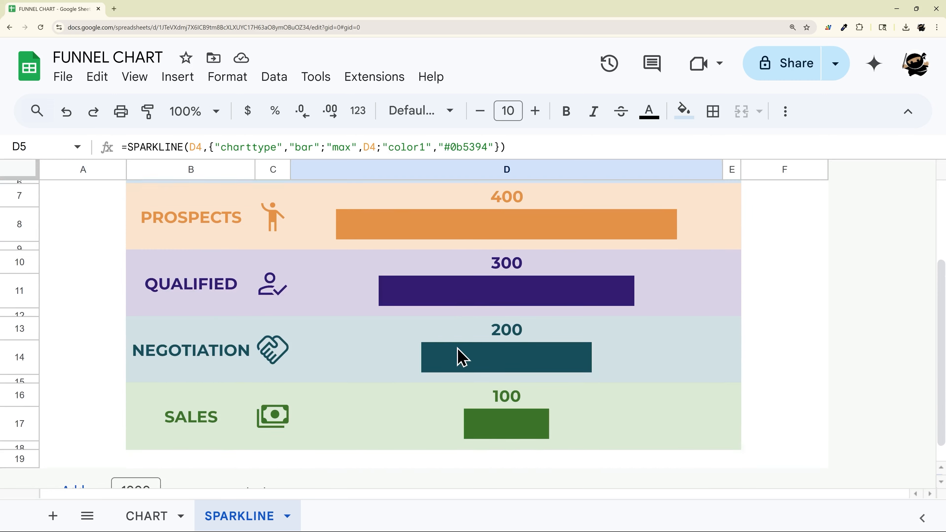
scroll(460, 357, "up", 5)
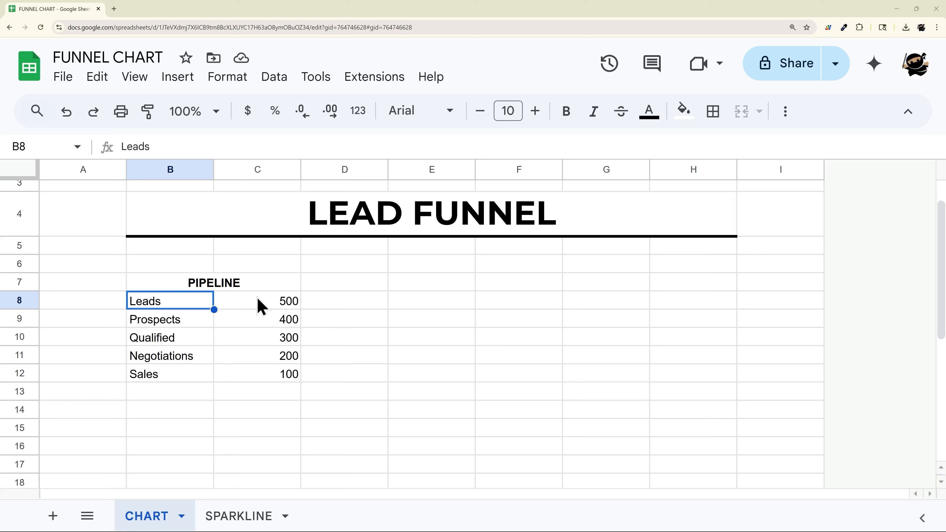
Move the pipeline values from C8:C12 to D8:D12 by copying them over and clearing the originals.
left_click_drag(259, 304, 268, 379)
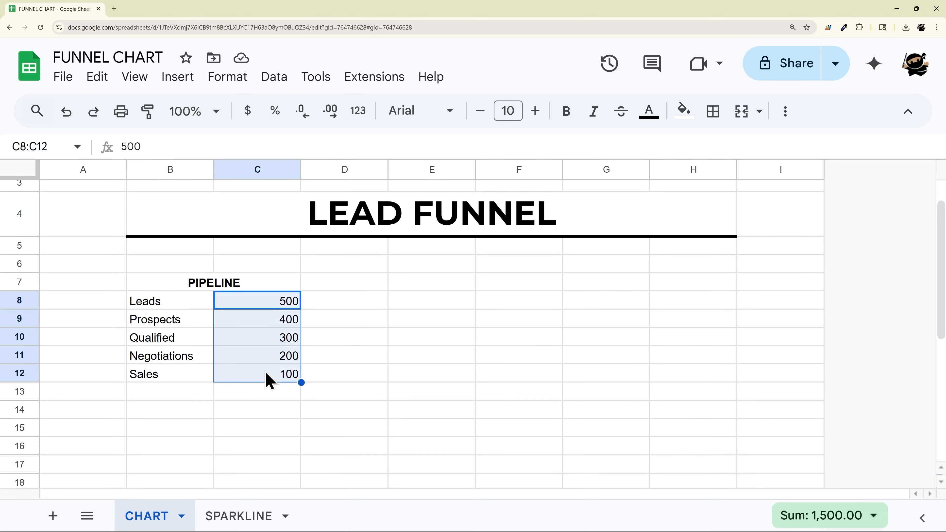
key("ctrl+c")
left_click(331, 305)
key("ctrl+v")
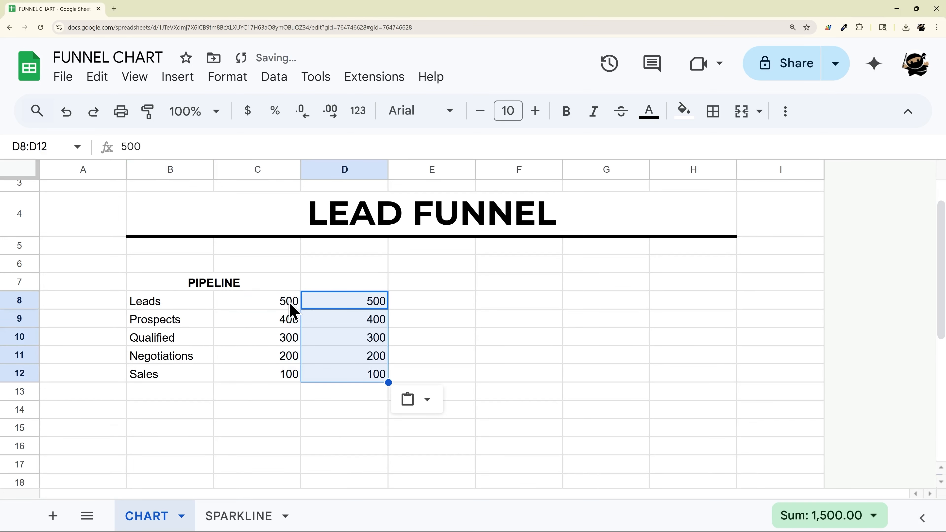
left_click_drag(290, 306, 277, 378)
key("Delete")
Merge the PIPELINE heading across B7:D7 so it spans all three table columns.
left_click_drag(354, 306, 363, 387)
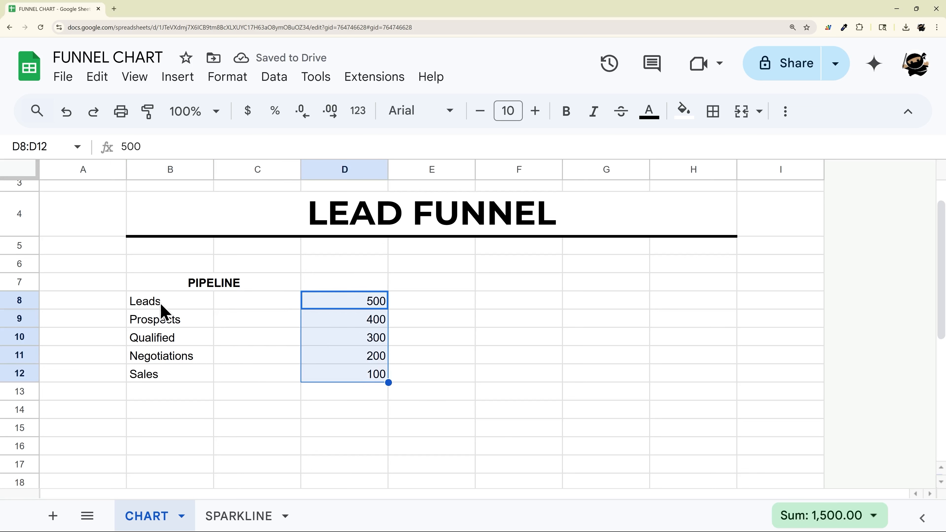
left_click_drag(262, 304, 275, 382)
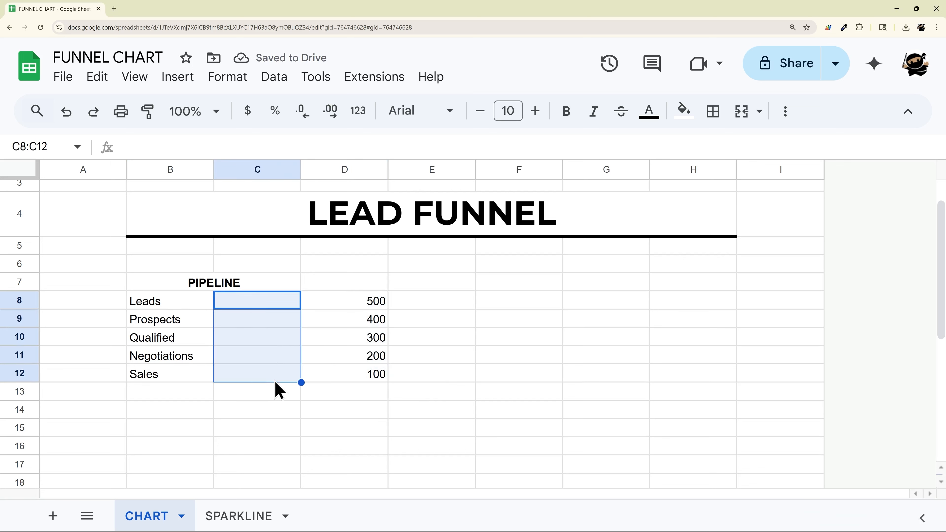
left_click_drag(265, 286, 342, 290)
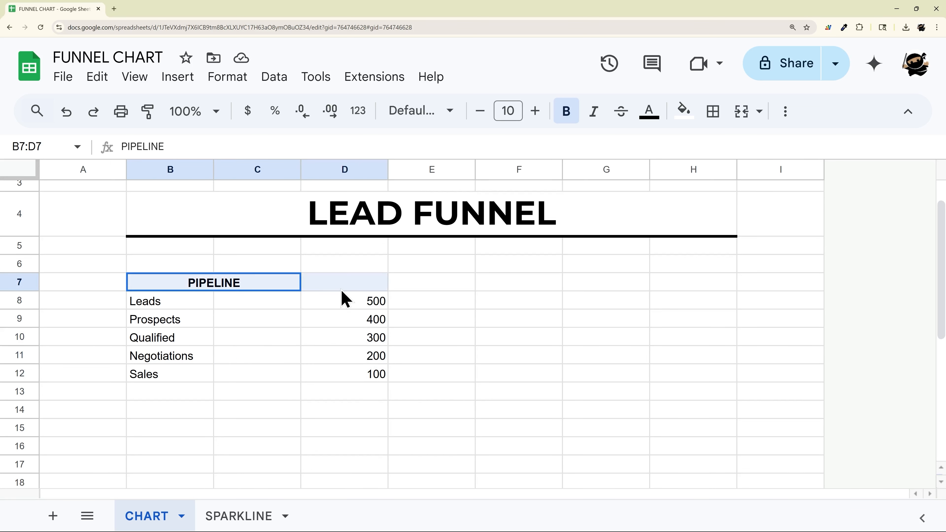
left_click(742, 111)
Enter 0 in cell C8 as the Leads row's value in the empty helper column.
left_click_drag(275, 304, 274, 384)
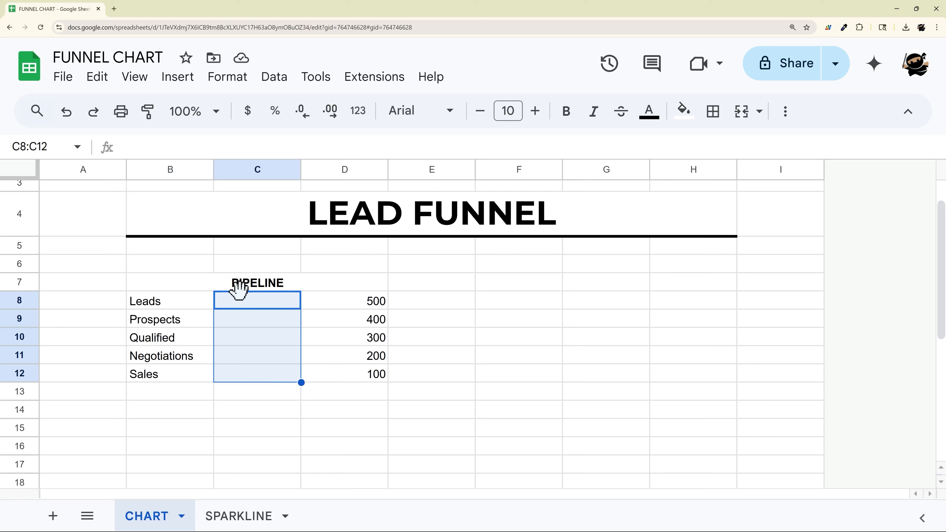
left_click_drag(228, 309, 369, 372)
left_click(287, 304)
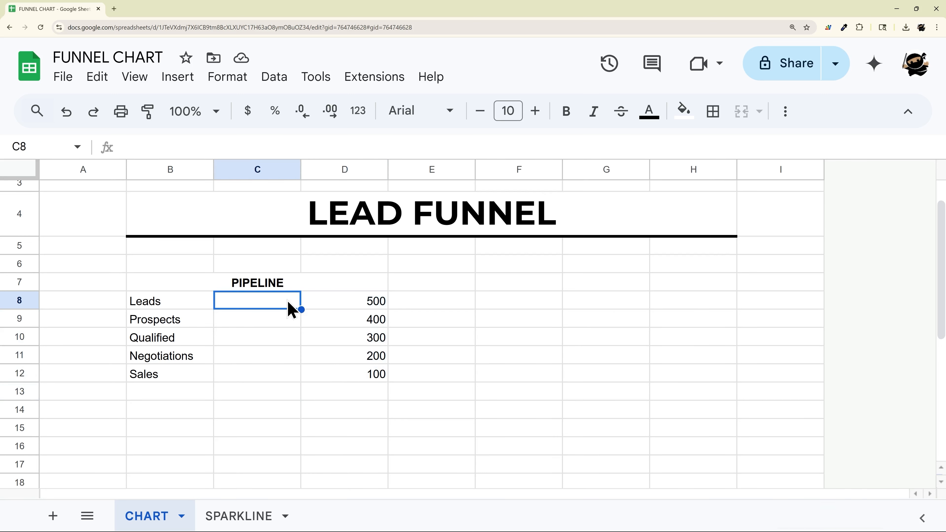
type("0")
left_click_drag(378, 307, 346, 392)
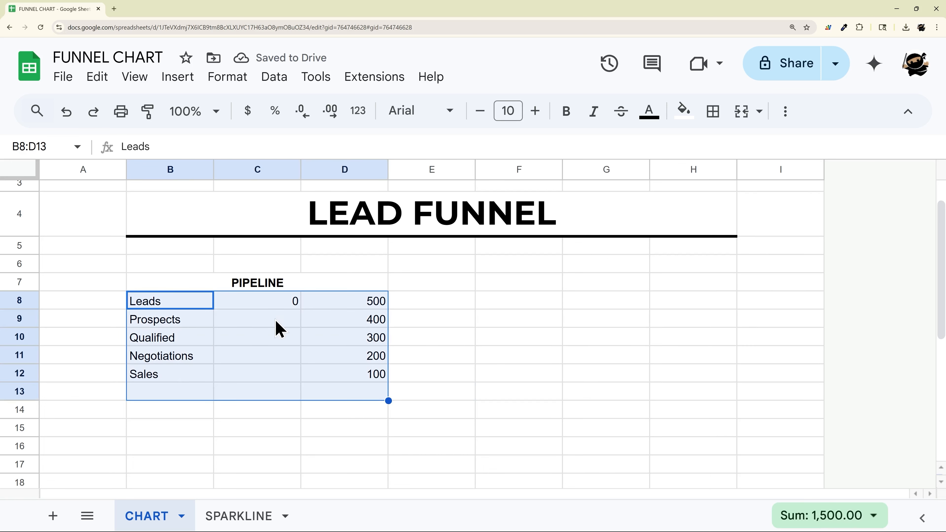
Enter the formula =(D8-D9)/2 in cell C9 for the Prospects row.
left_click(279, 328)
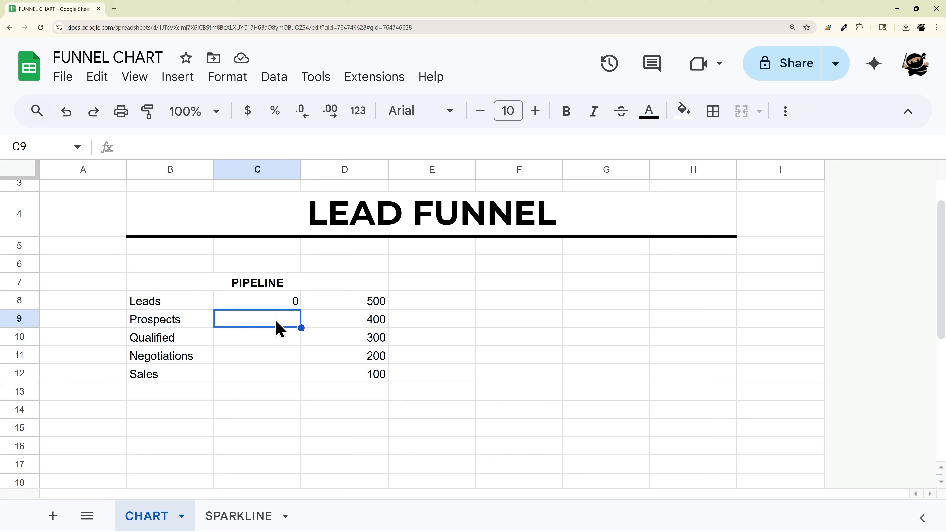
type("=")
left_click(370, 303)
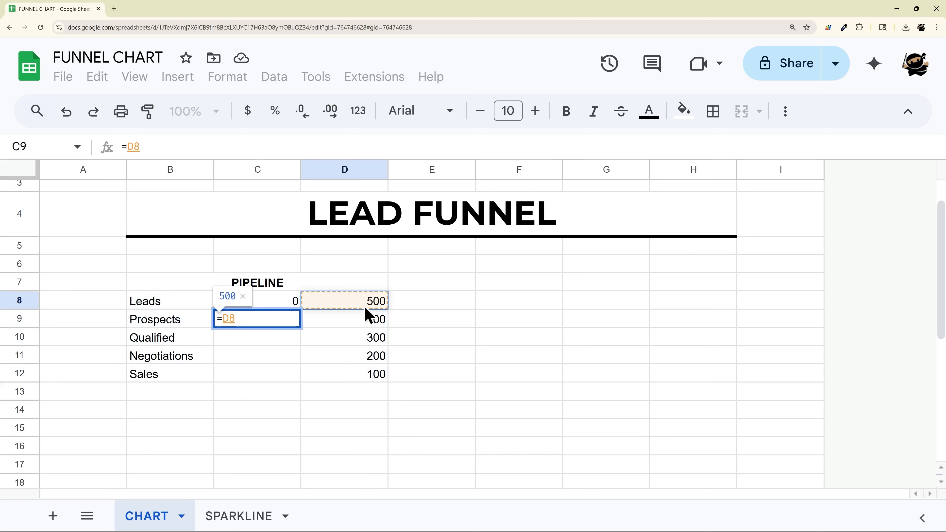
type("-")
left_click(360, 323)
type(")")
key("Home")
key("Right")
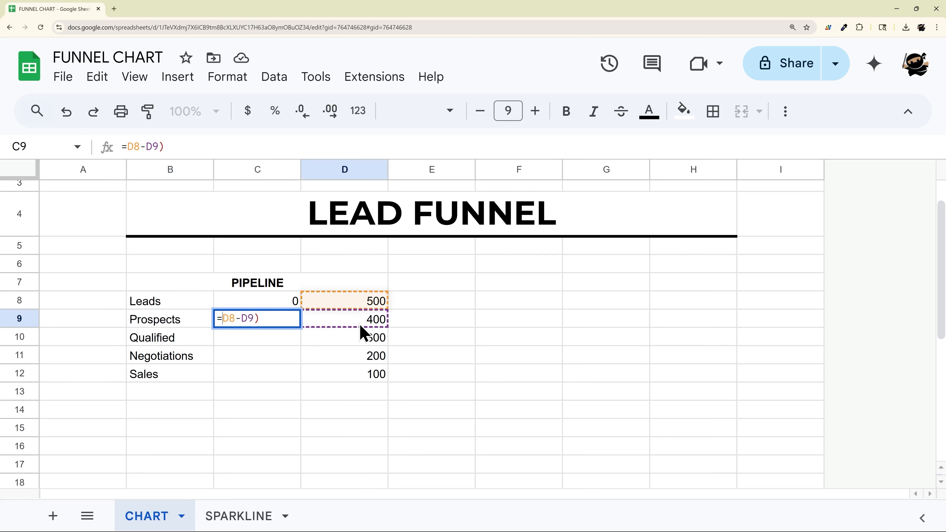
type("(")
key("End")
type("/")
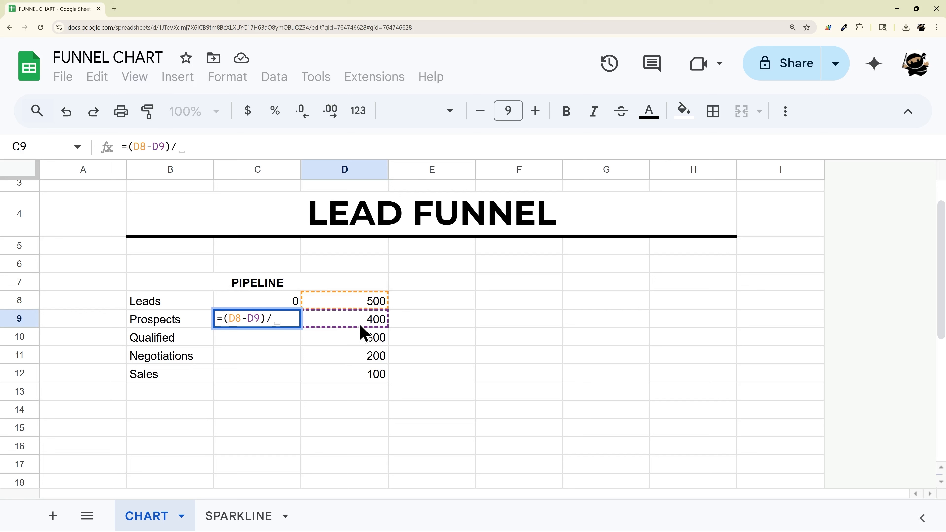
type("2")
key("Return")
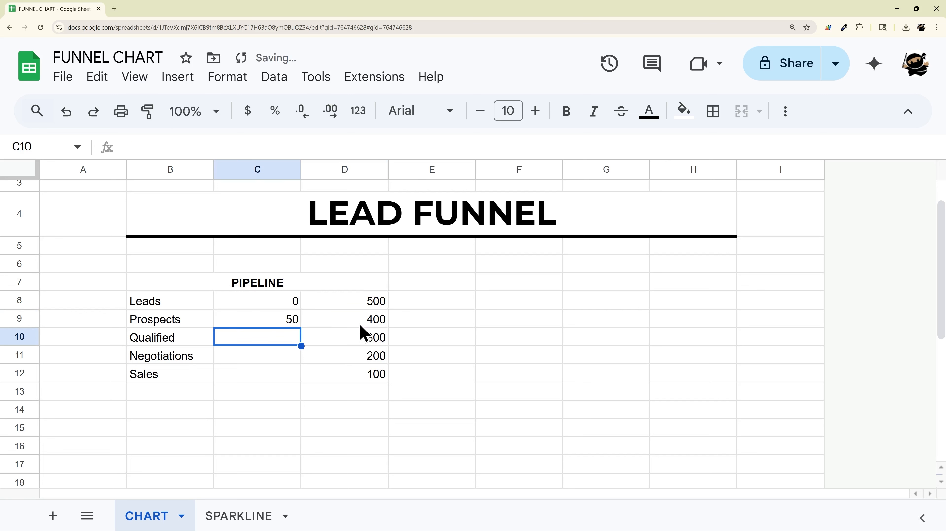
Check the Prospects formula in C9 against the D8 and D9 values it references.
left_click(362, 325)
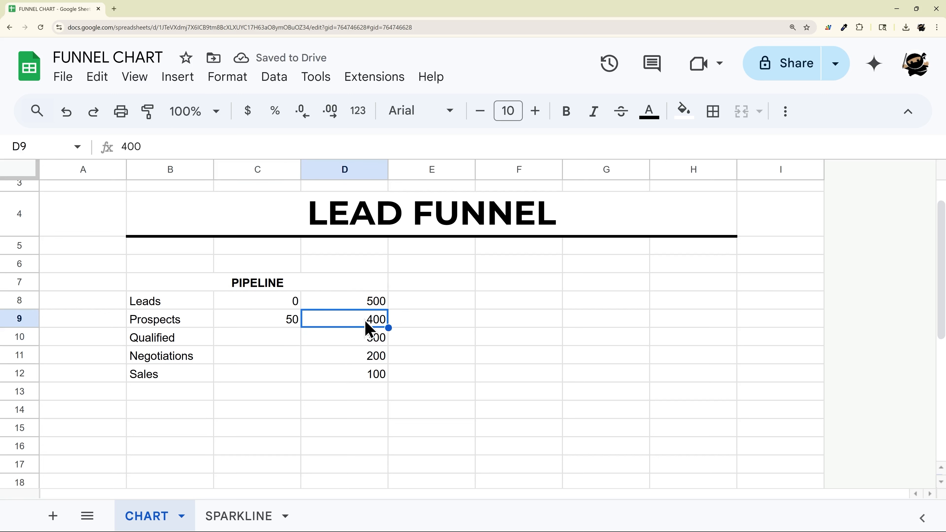
left_click(367, 305)
left_click(271, 320)
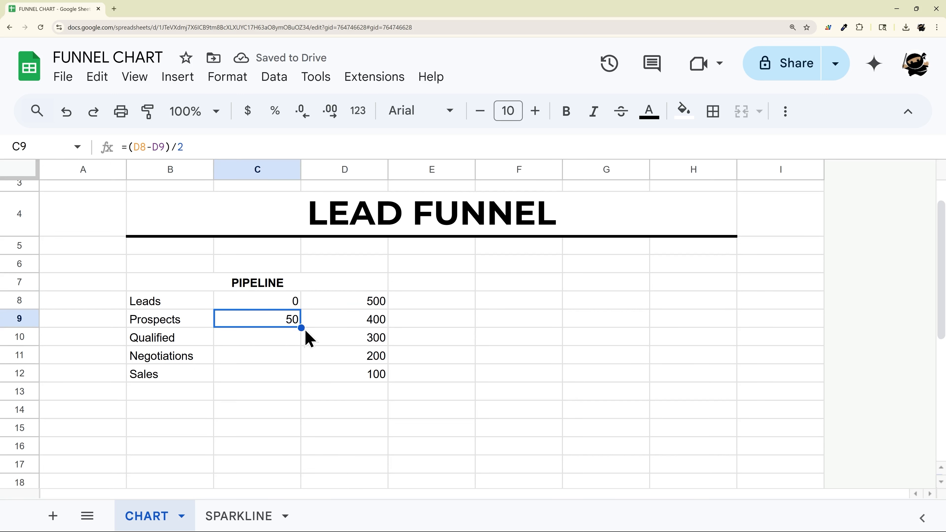
left_click(138, 147)
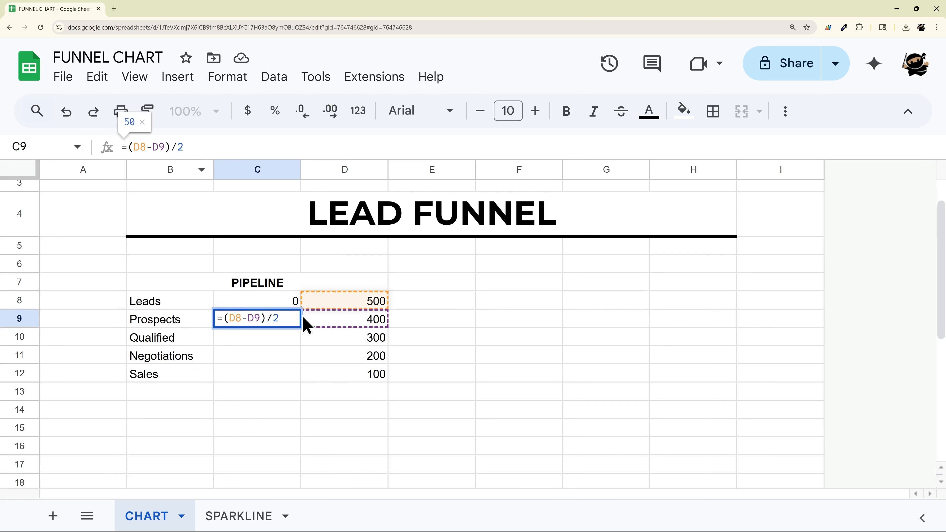
key("Escape")
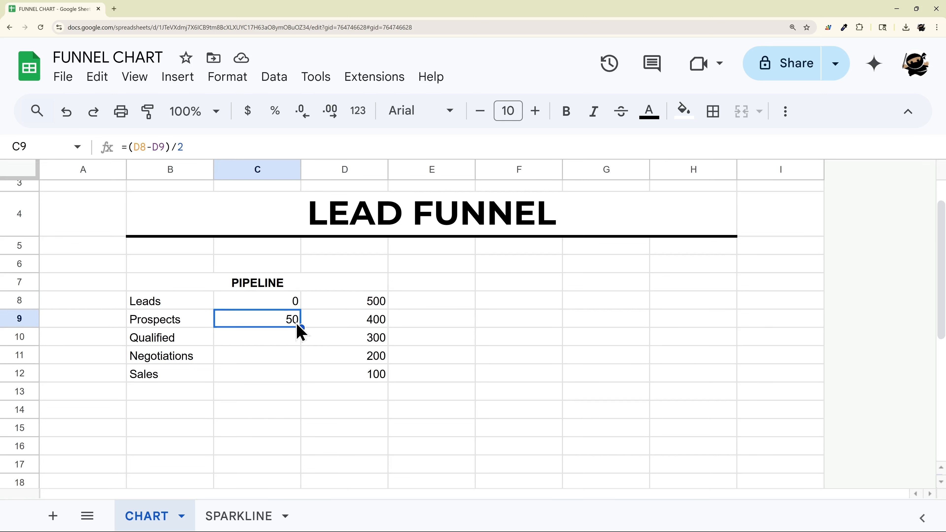
Try filling the C9 formula down to C10 with its relative references and inspect the copy.
left_click_drag(301, 328, 295, 348)
left_click(293, 343)
left_click(141, 149)
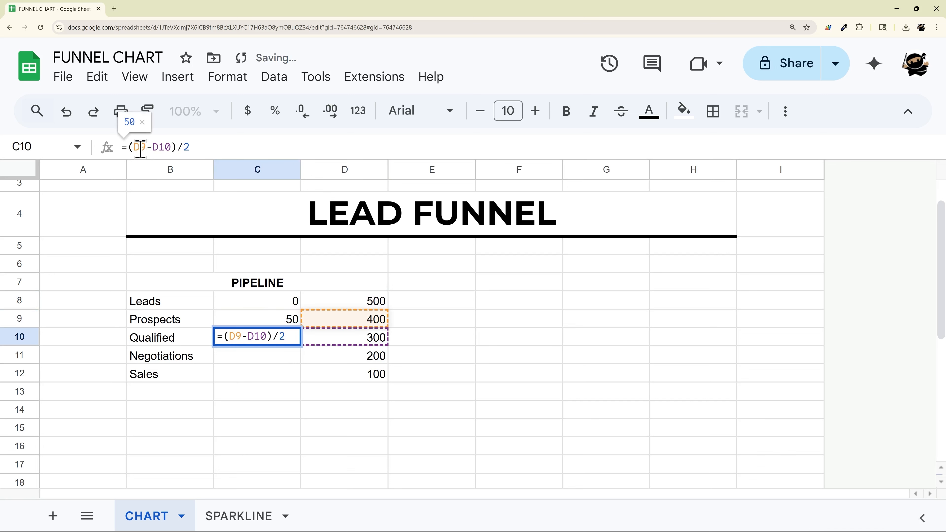
left_click(376, 307)
left_click(295, 345)
left_click(290, 323)
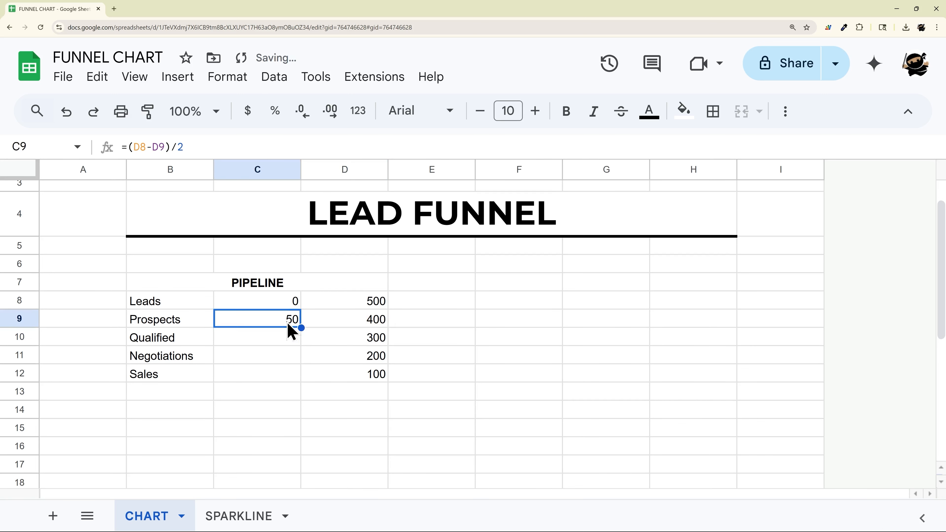
Change the C9 formula to =($D$8-D9)/2 and accept the suggested autofill for C10:C12.
double_click(287, 321)
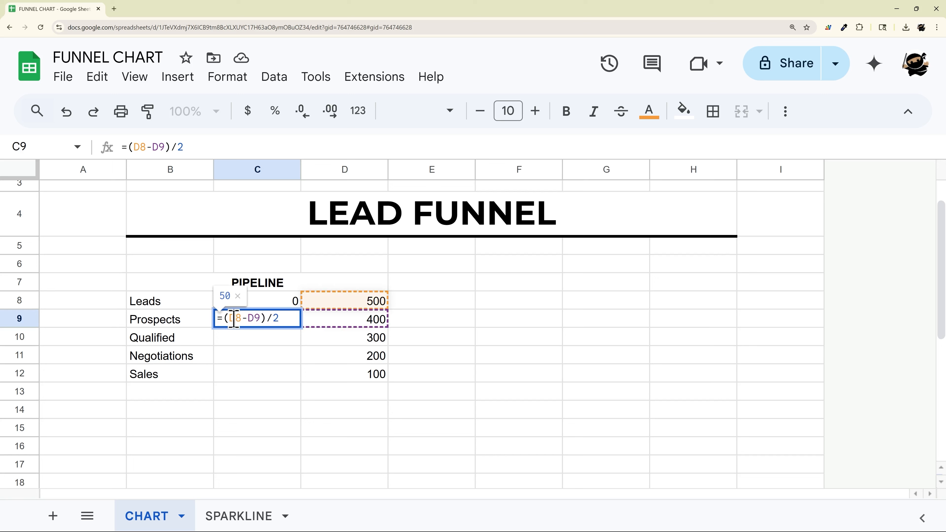
key("F4")
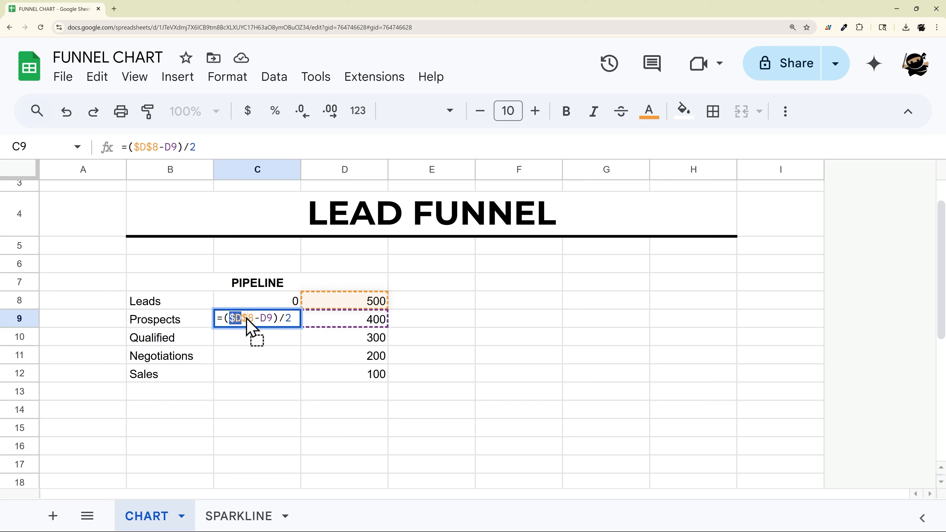
key("Return")
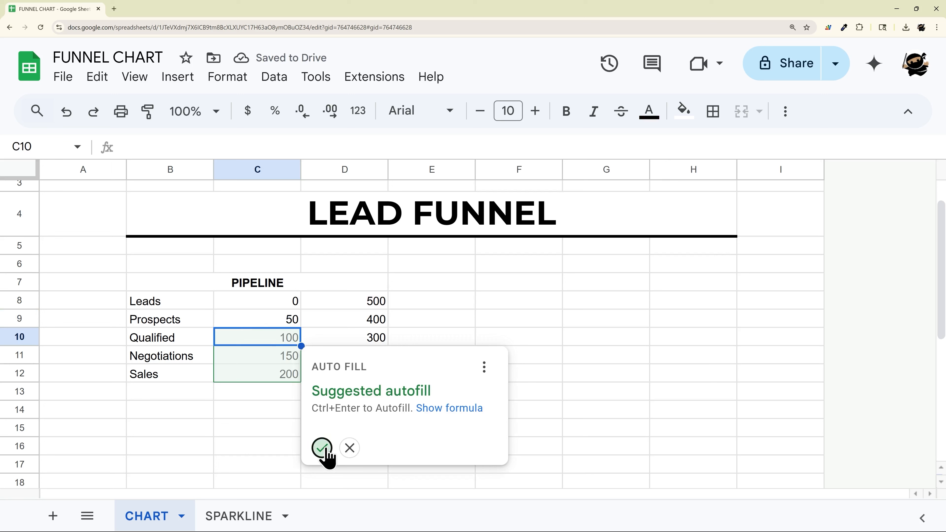
left_click(322, 449)
left_click(392, 445)
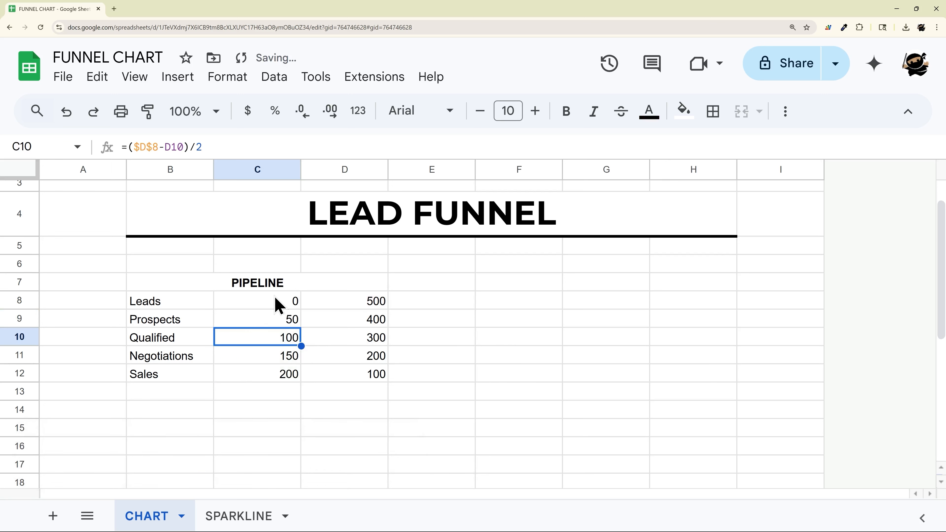
Check the helper values in C9:C12 against the Leads and Sales amounts in column D.
left_click_drag(290, 319, 290, 373)
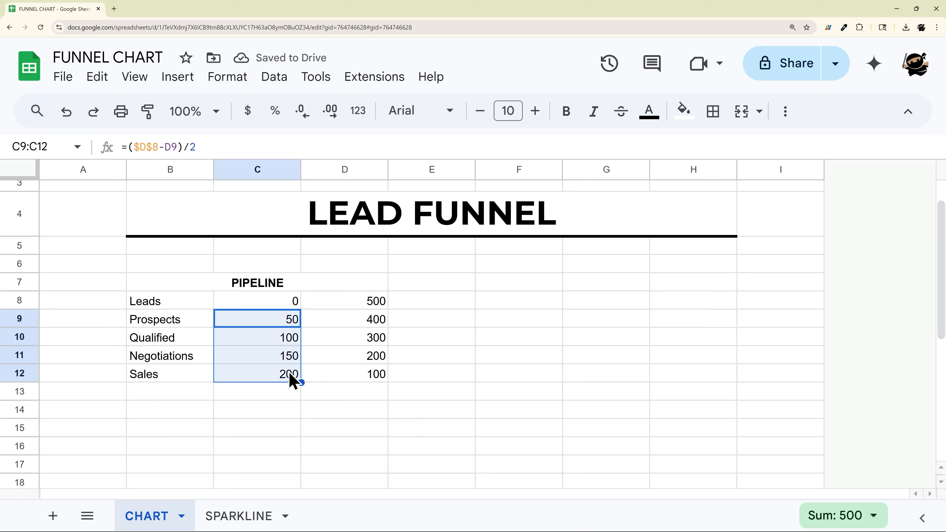
left_click(379, 305)
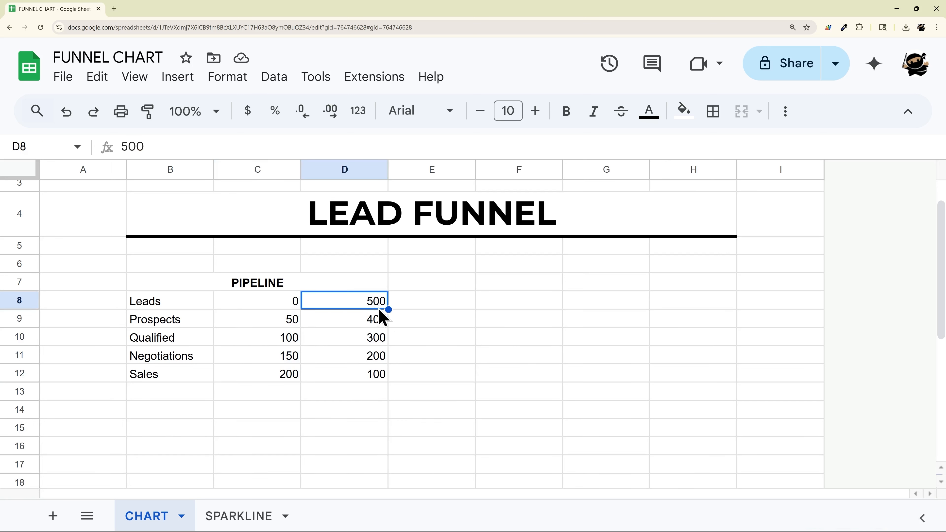
left_click(372, 379)
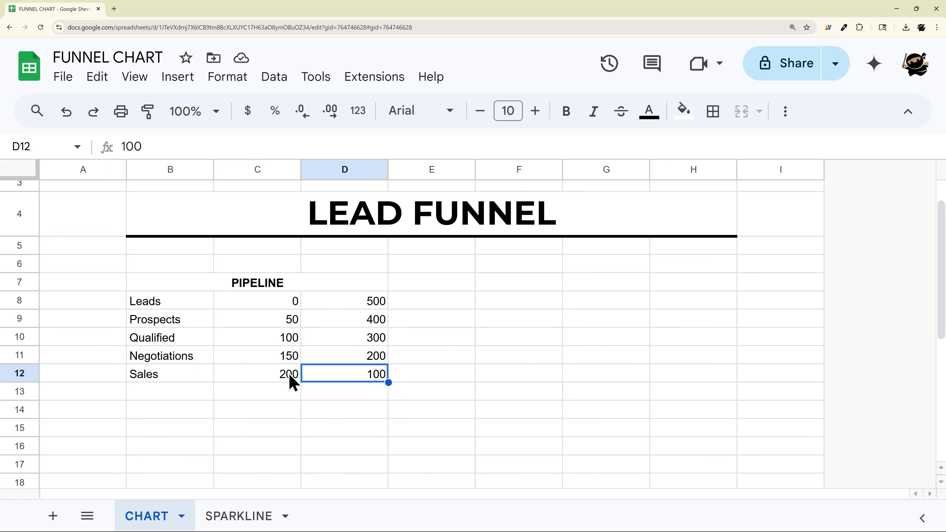
left_click(280, 378)
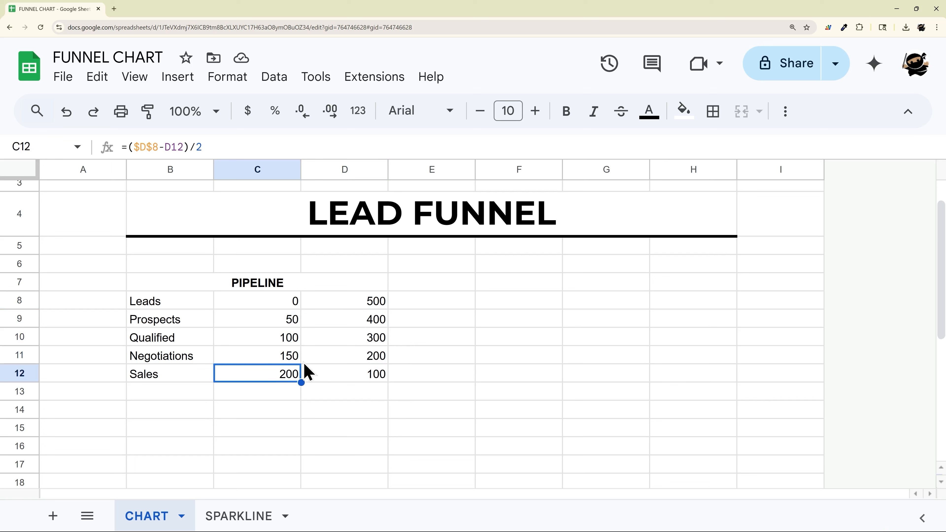
Insert a chart based on the pipeline data in B8:D12.
left_click_drag(165, 303, 347, 375)
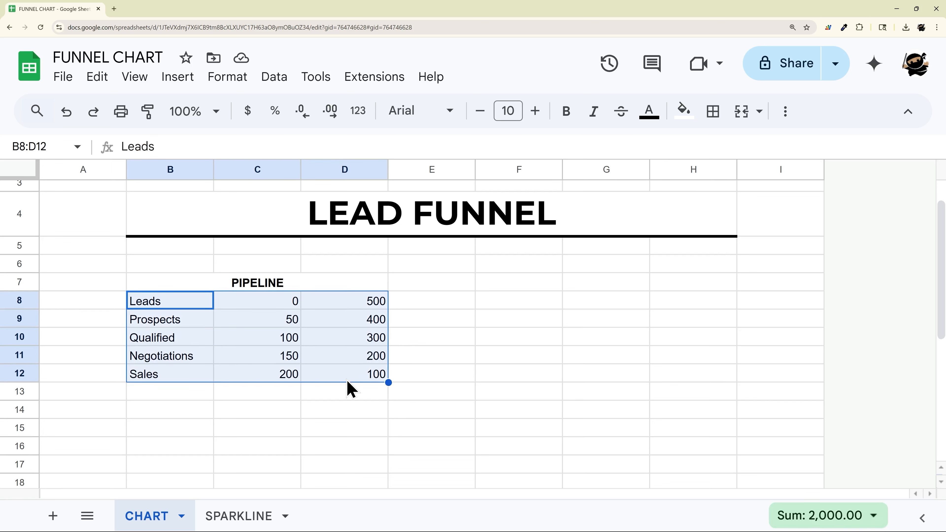
left_click(178, 79)
left_click(203, 199)
Change the chart type from the column chart to a stacked bar chart.
left_click(739, 235)
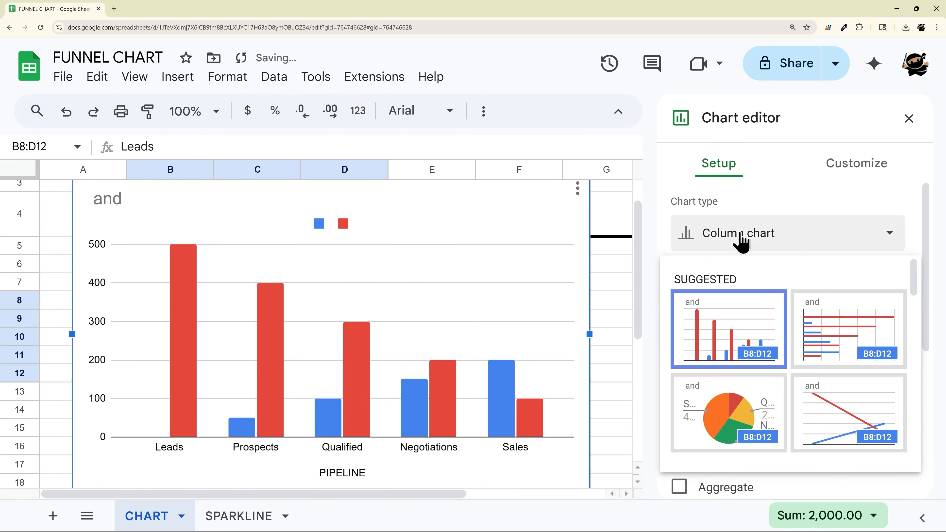
scroll(756, 298, "down", 10)
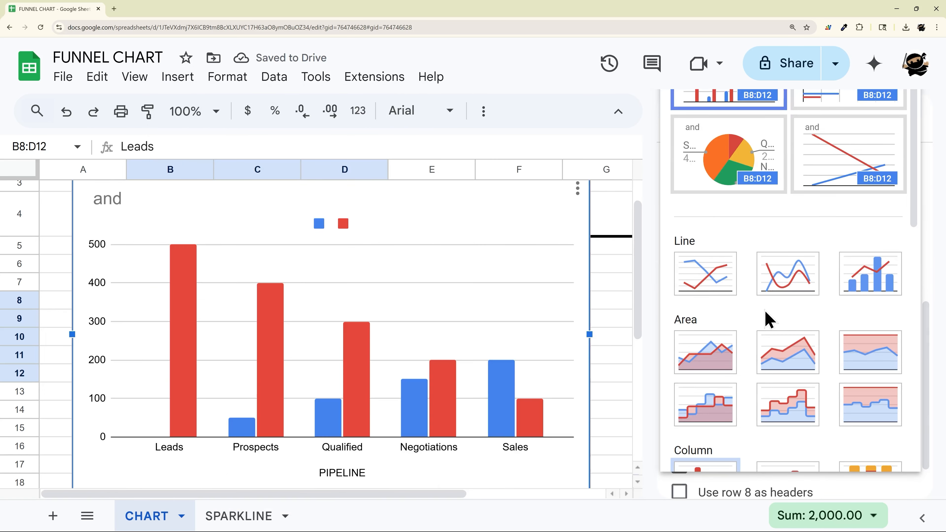
scroll(768, 319, "down", 2)
scroll(769, 317, "up", 1)
scroll(769, 317, "down", 3)
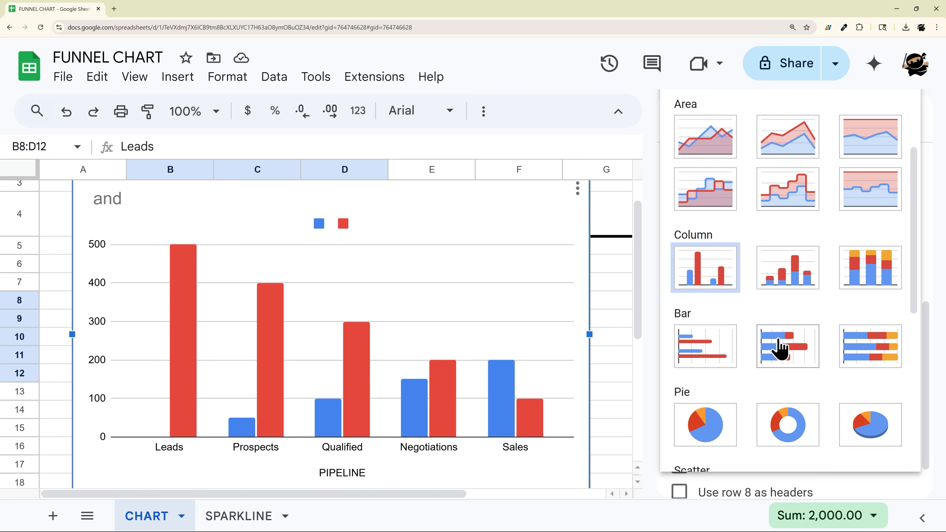
left_click(780, 347)
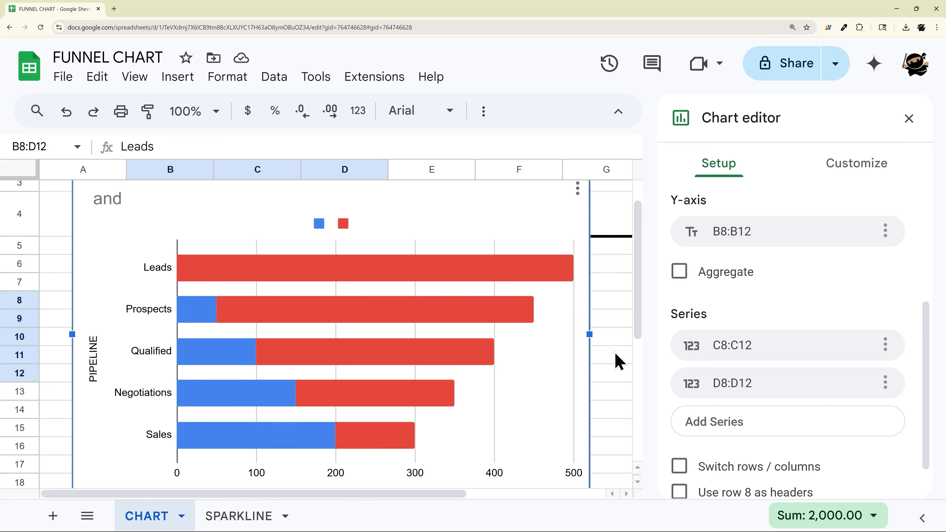
Set the fill opacity of the Bar 1 helper series to 0%.
left_click(850, 172)
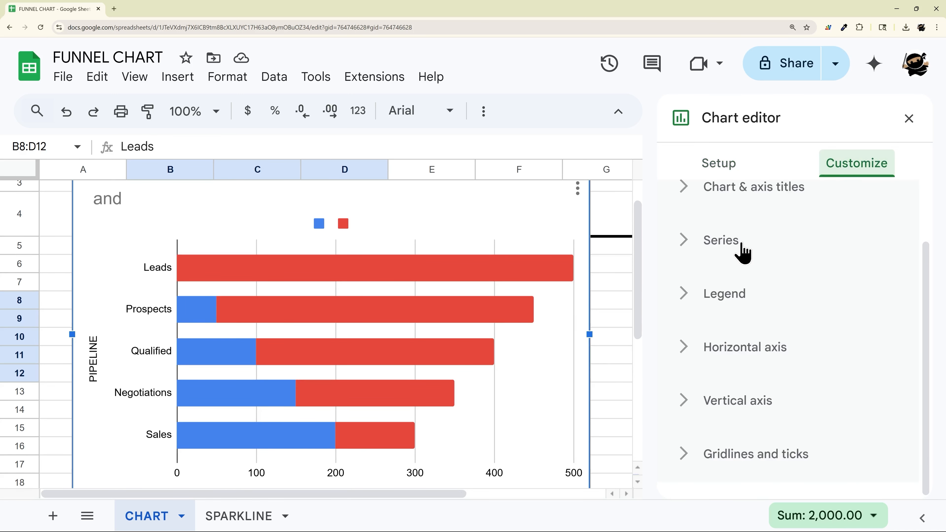
left_click(714, 246)
left_click(731, 293)
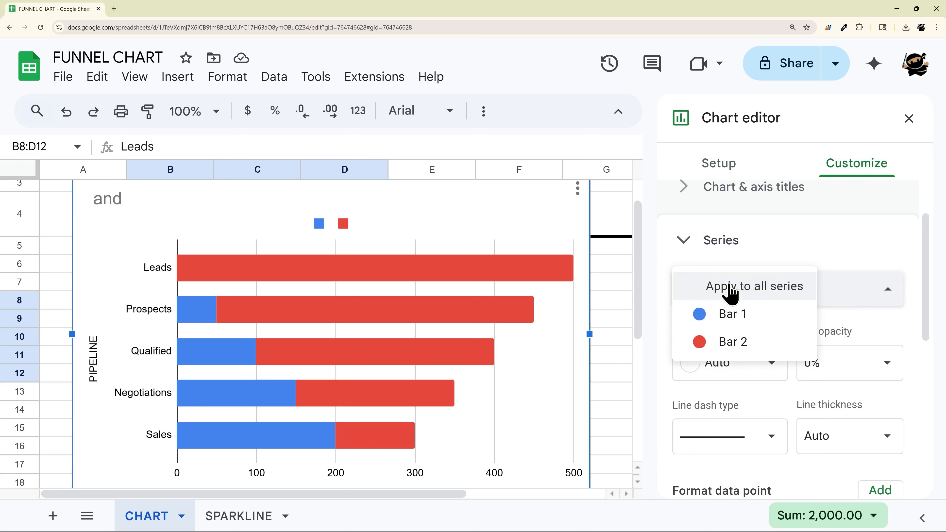
left_click(736, 315)
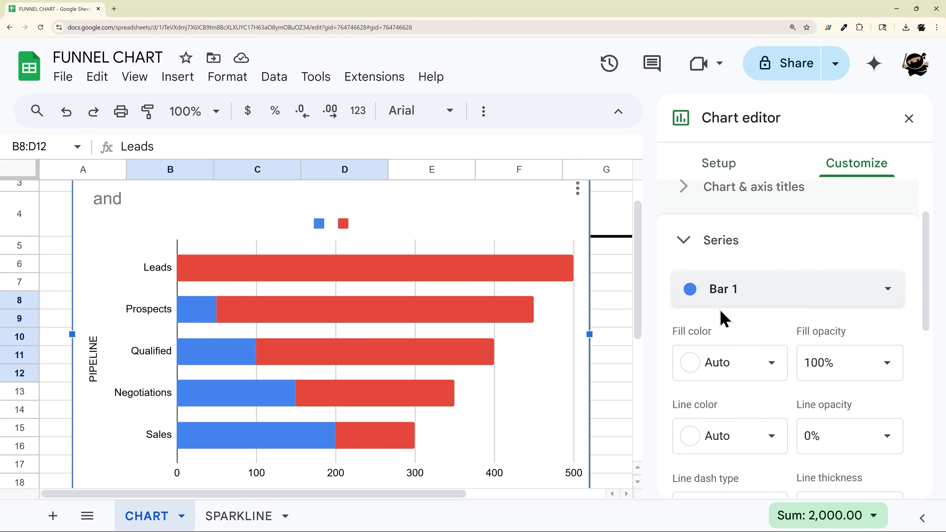
scroll(730, 291, "down", 1)
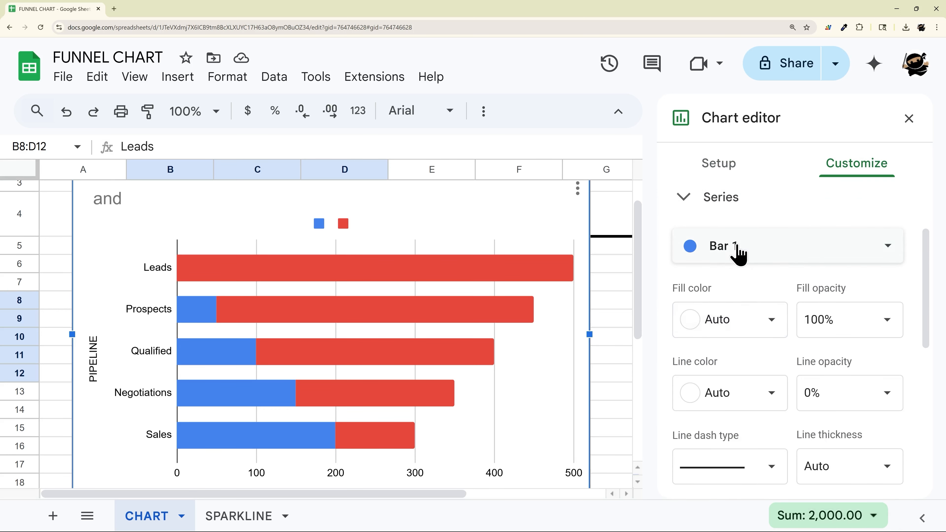
left_click(867, 319)
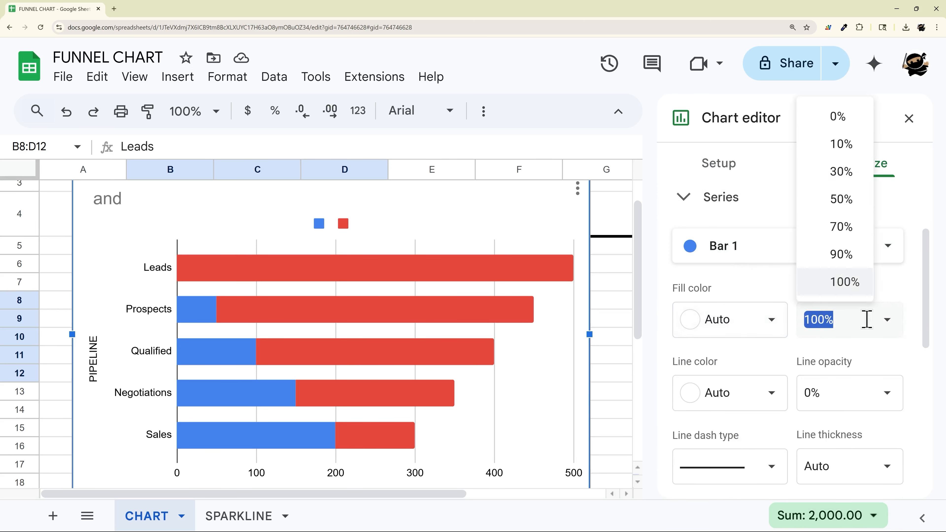
left_click(845, 122)
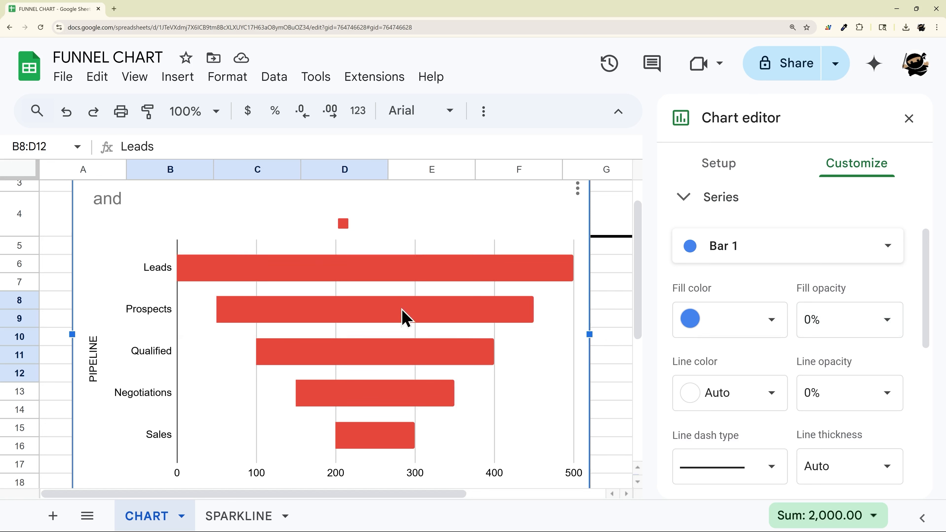
Delete the chart title "and" and the vertical axis title "PIPELINE".
scroll(595, 324, "down", 1)
scroll(490, 278, "up", 2)
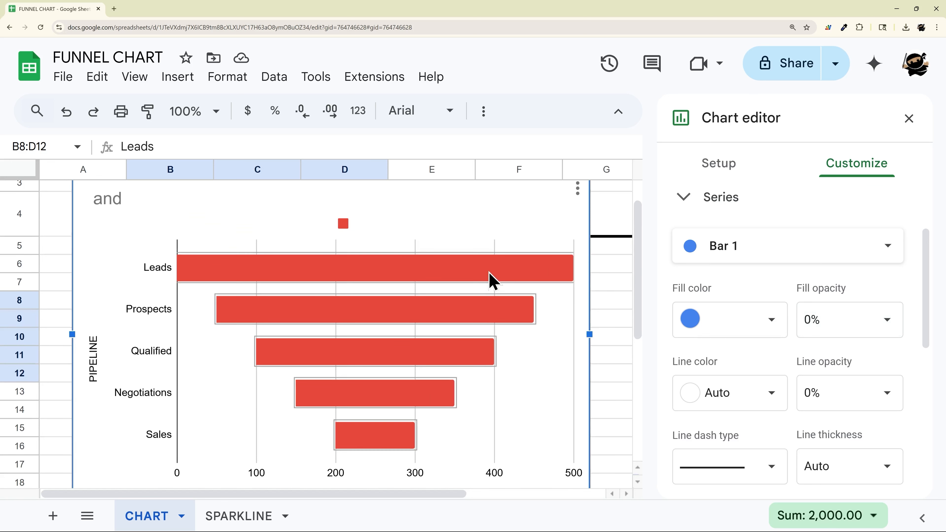
scroll(456, 268, "down", 2)
scroll(453, 265, "down", 1)
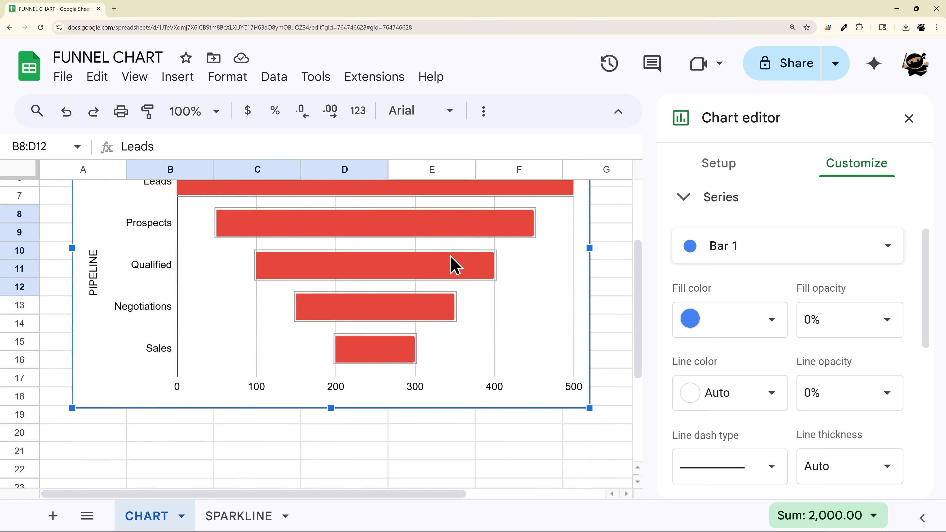
scroll(452, 264, "up", 3)
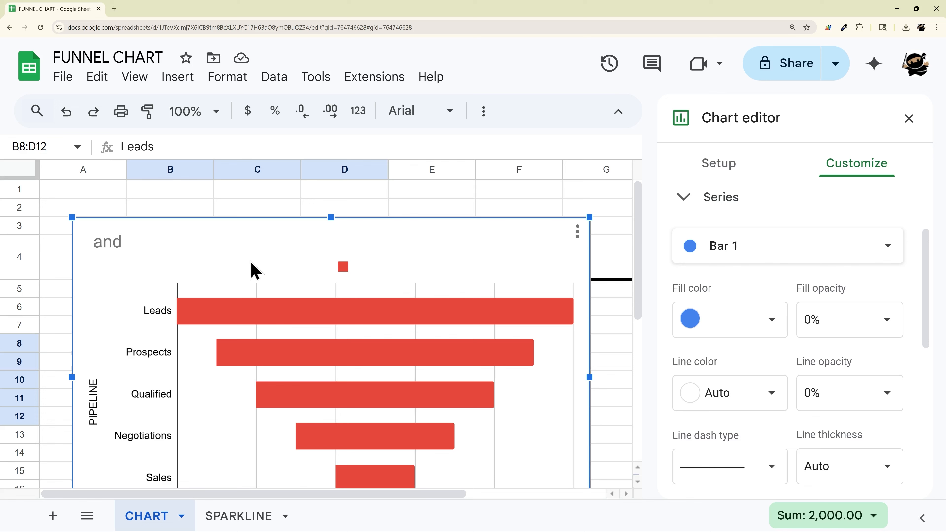
left_click(131, 247)
scroll(134, 249, "down", 1)
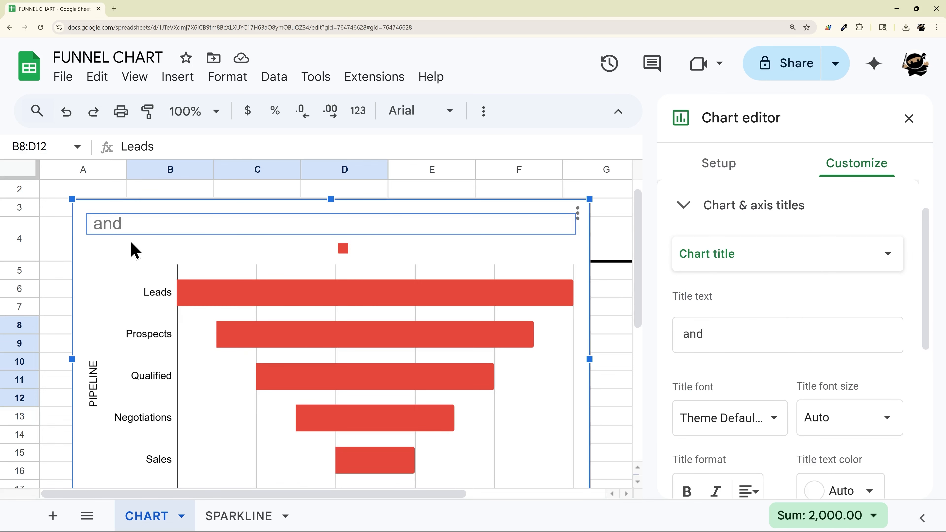
key("Delete")
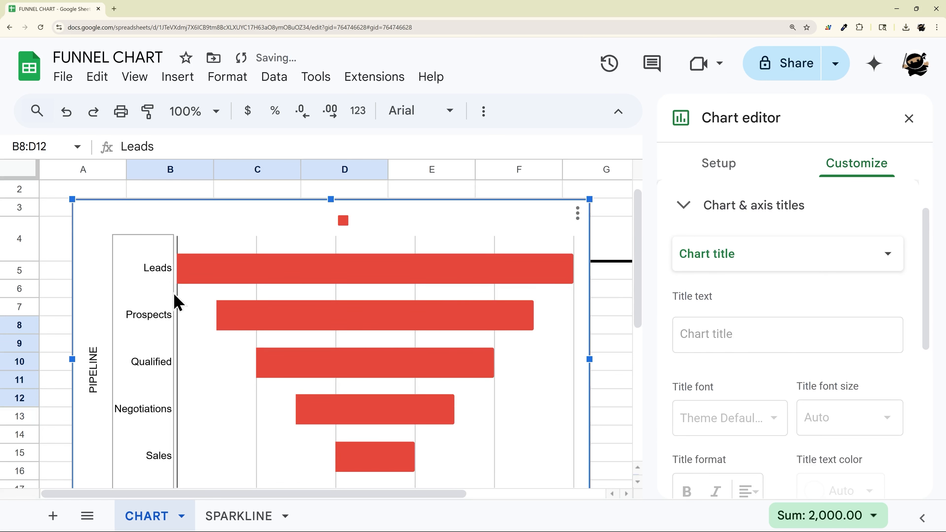
scroll(261, 335, "down", 3)
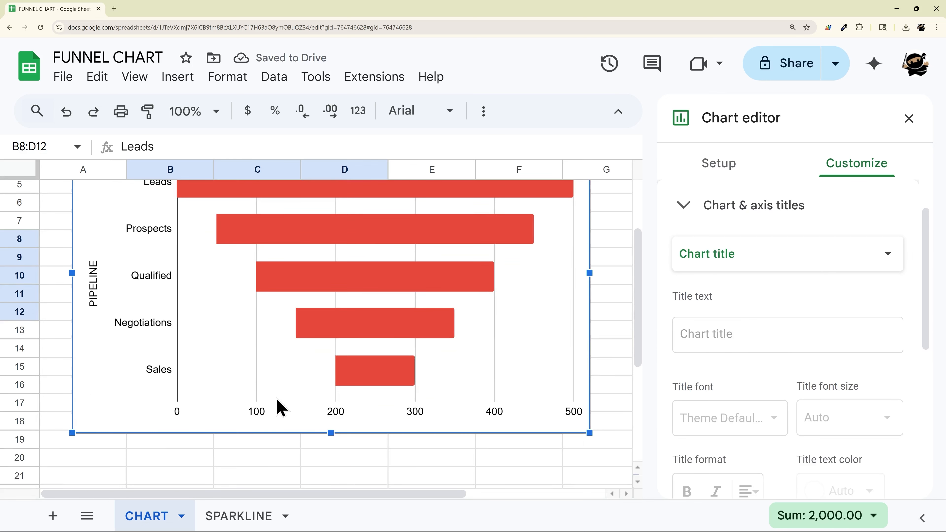
left_click(96, 294)
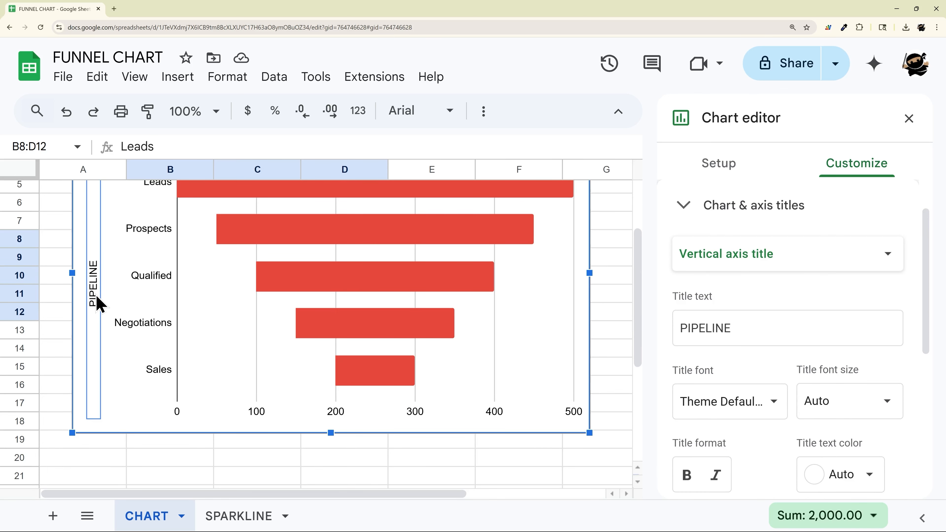
key("Delete")
Try to delete the vertical gridlines directly from the chart.
scroll(224, 297, "up", 1)
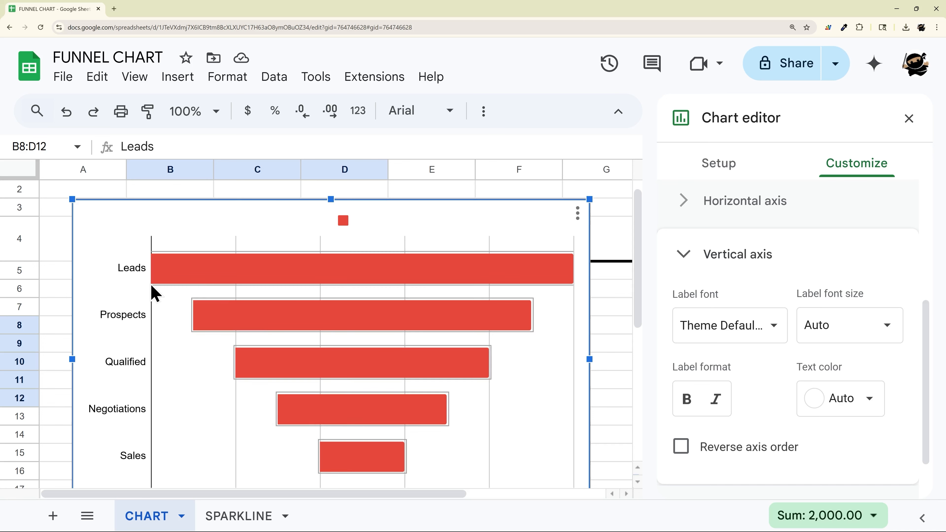
left_click(156, 341)
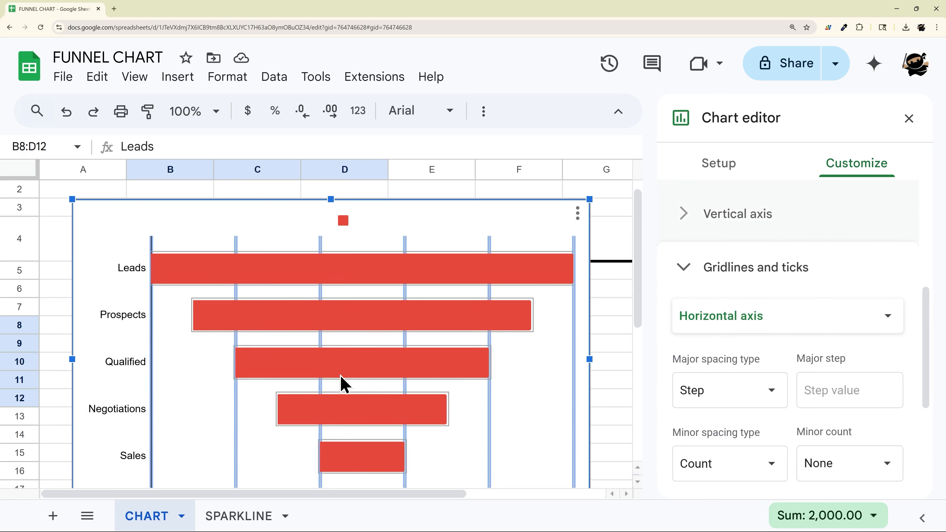
scroll(211, 401, "down", 1)
key("Delete")
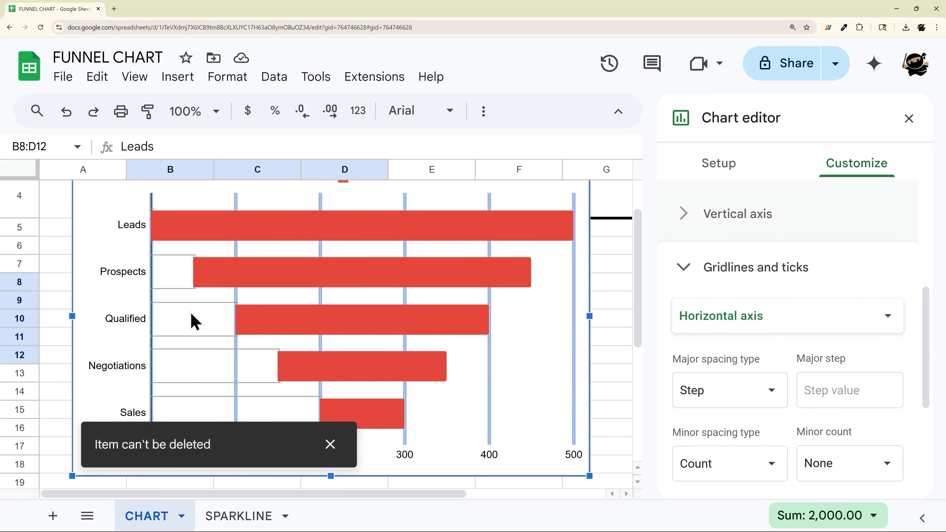
left_click(329, 445)
scroll(241, 369, "up", 1)
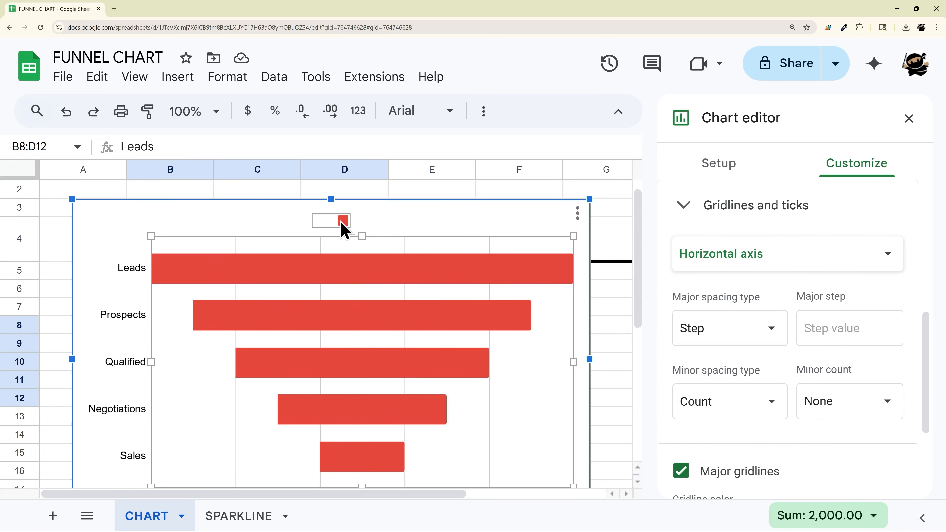
Remove the chart legend by setting its position to None.
left_click(342, 223)
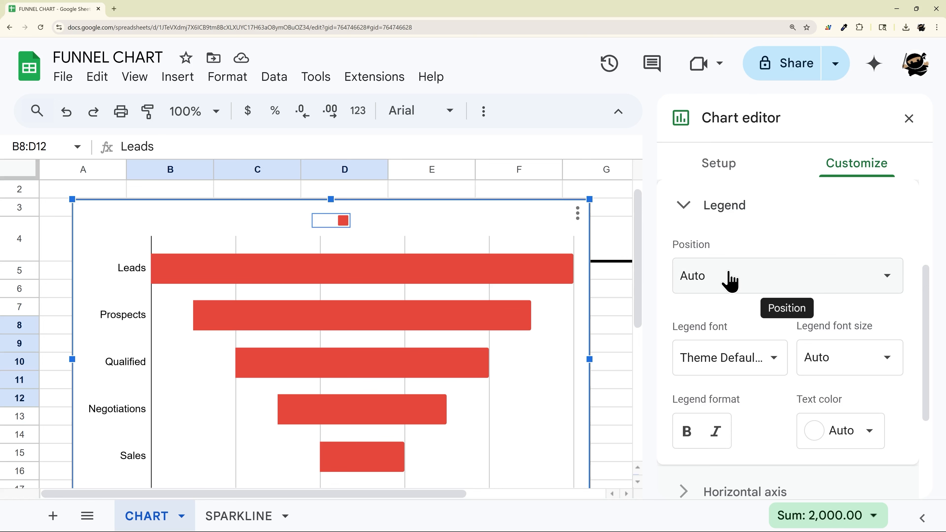
left_click(730, 281)
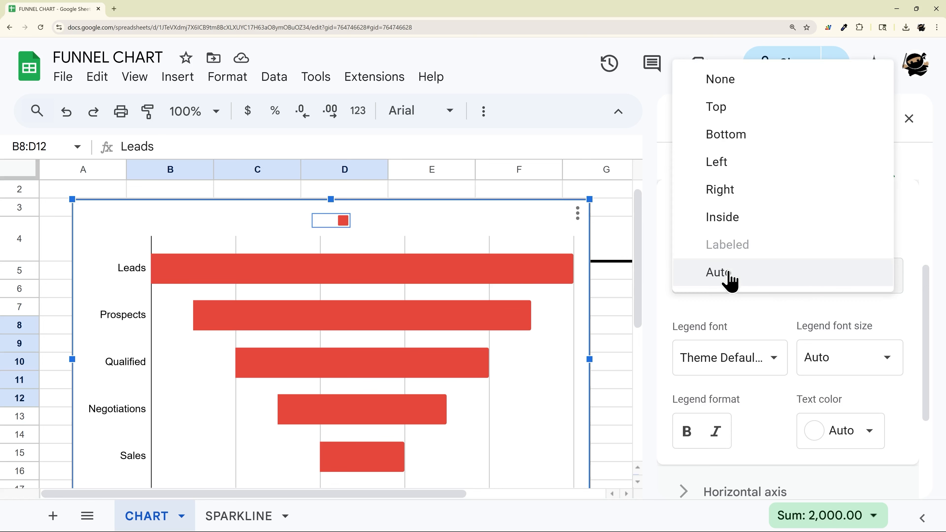
left_click(735, 87)
Hide the horizontal axis labels by setting their text color to white.
scroll(365, 355, "down", 2)
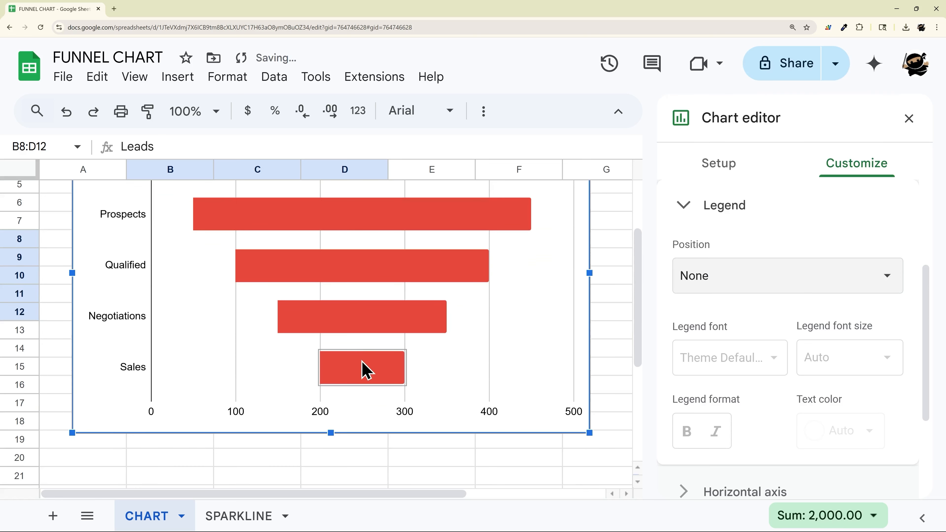
scroll(365, 368, "up", 1)
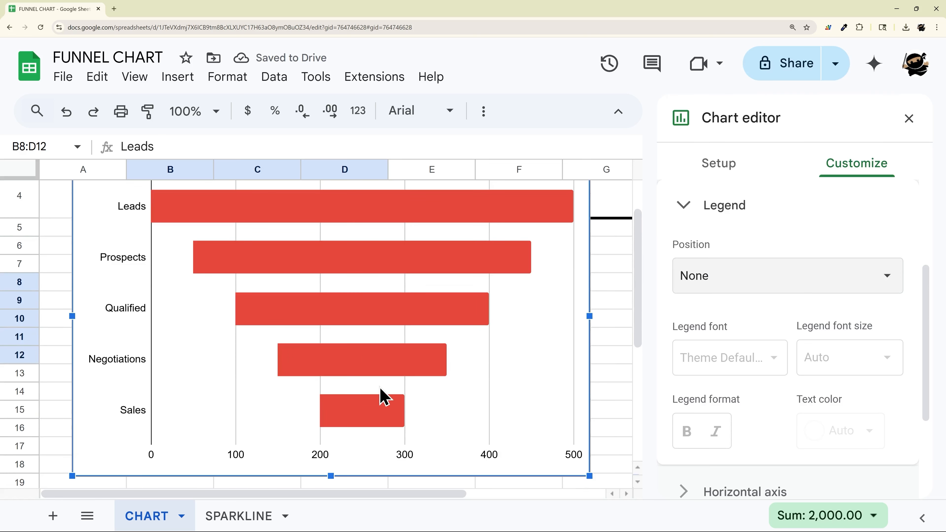
left_click(404, 466)
key("Delete")
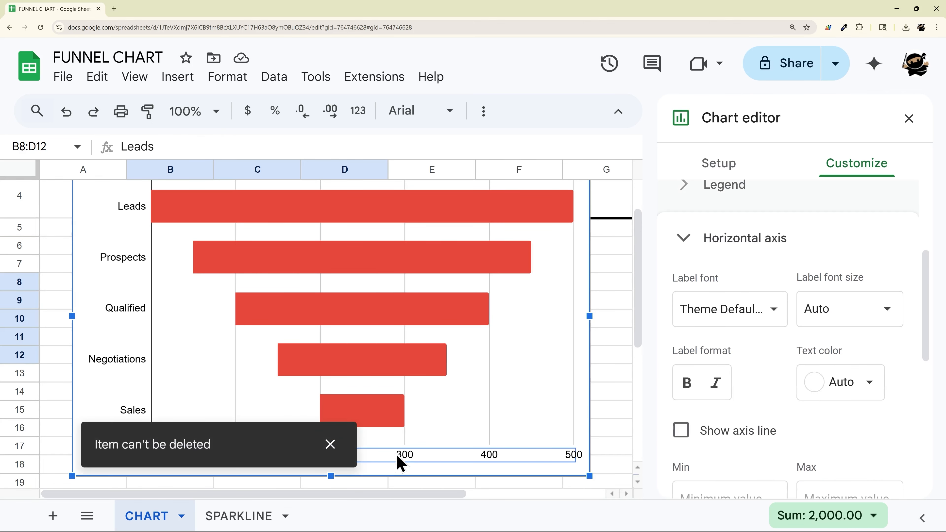
scroll(862, 391, "down", 1)
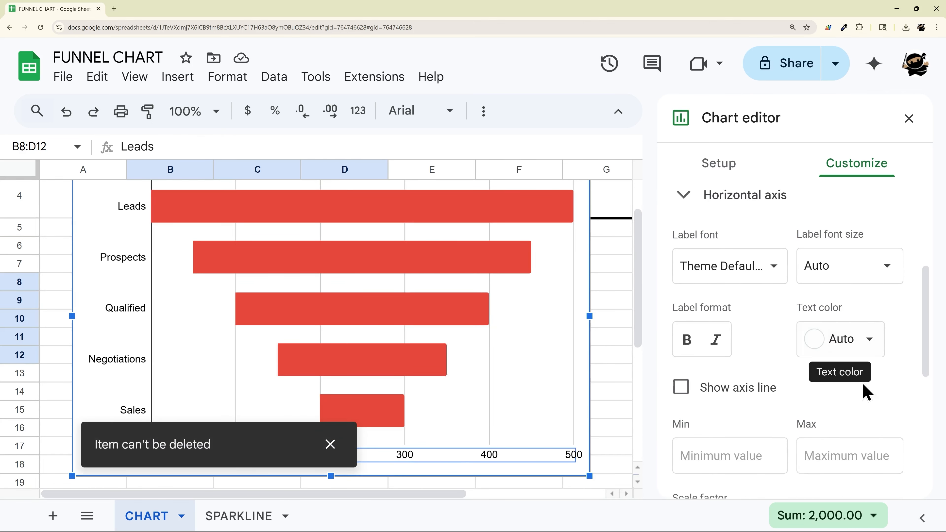
scroll(847, 380, "down", 5)
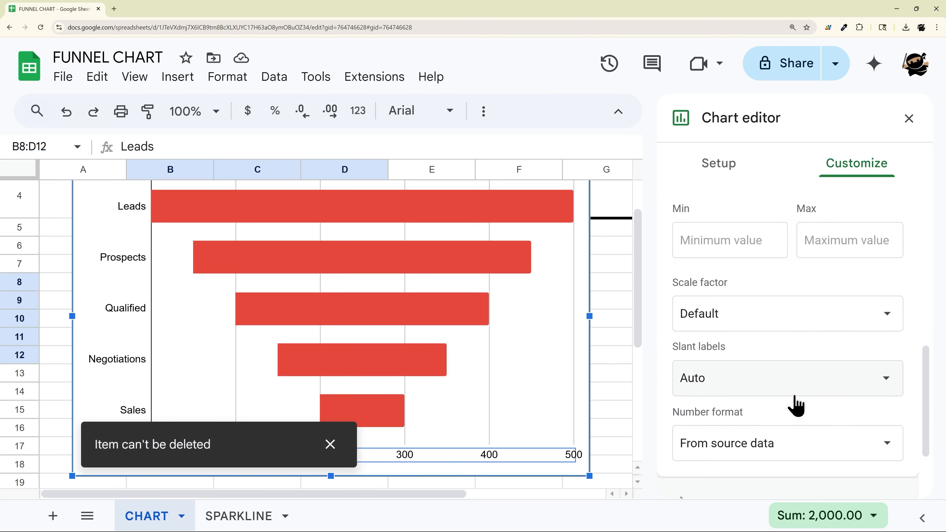
scroll(811, 410, "up", 5)
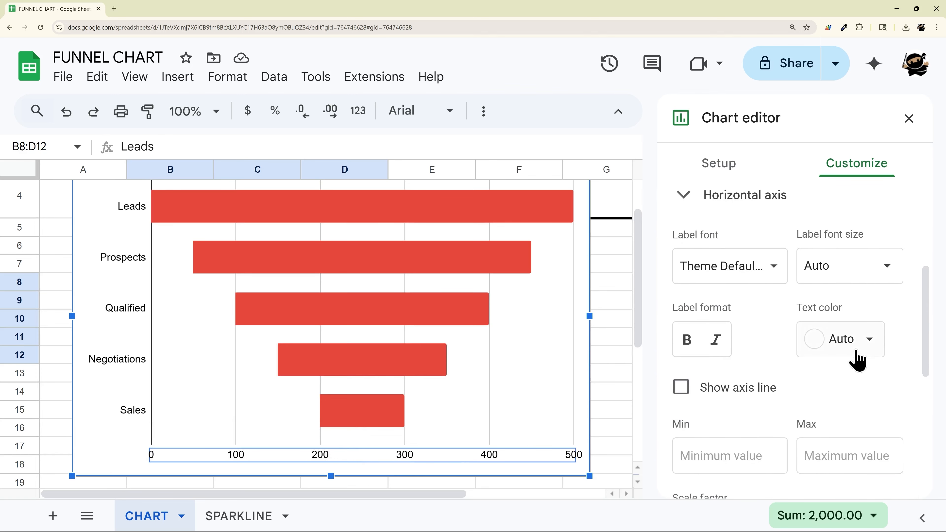
left_click(862, 348)
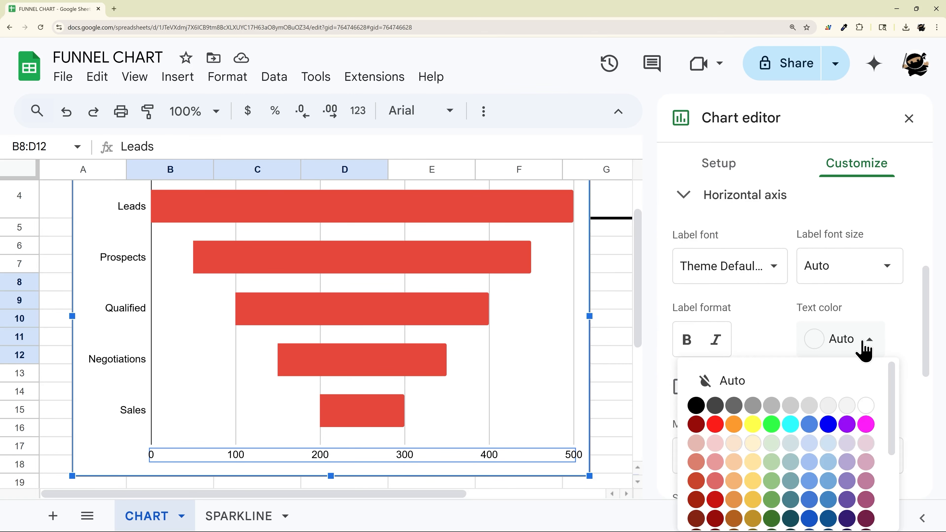
left_click(866, 406)
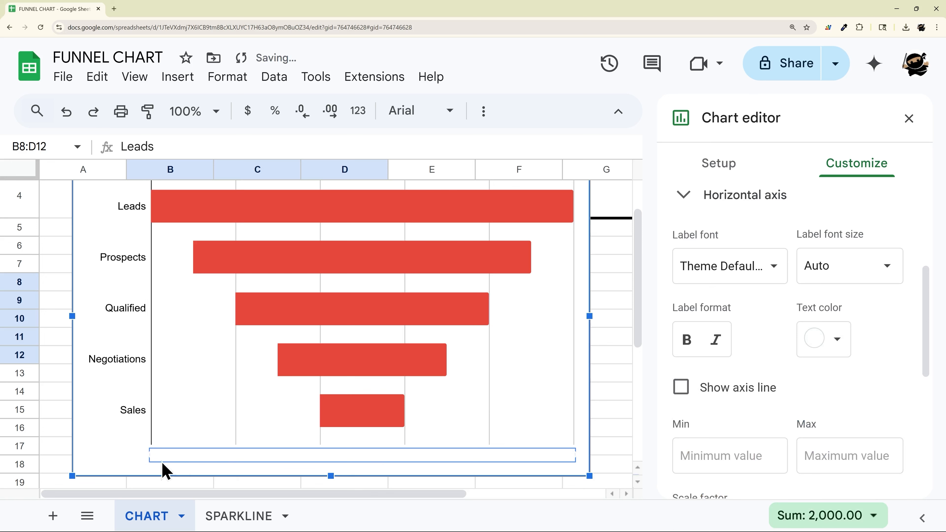
Turn off the major gridlines of the chart's horizontal axis.
left_click(135, 433)
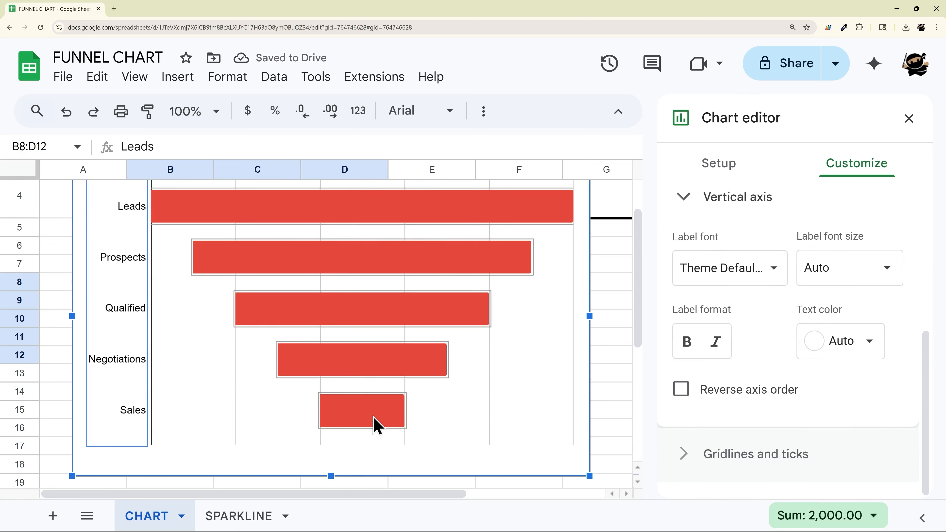
scroll(306, 351, "up", 2)
scroll(276, 369, "down", 3)
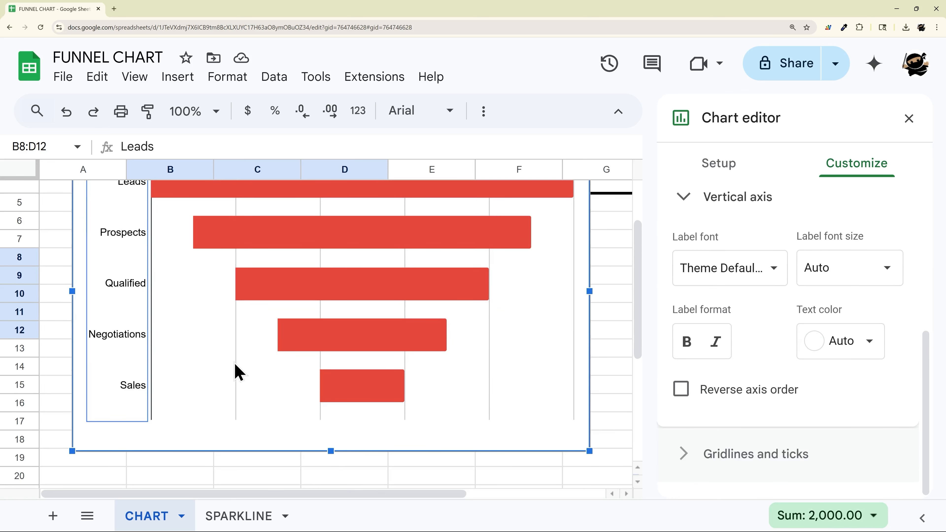
left_click(237, 372)
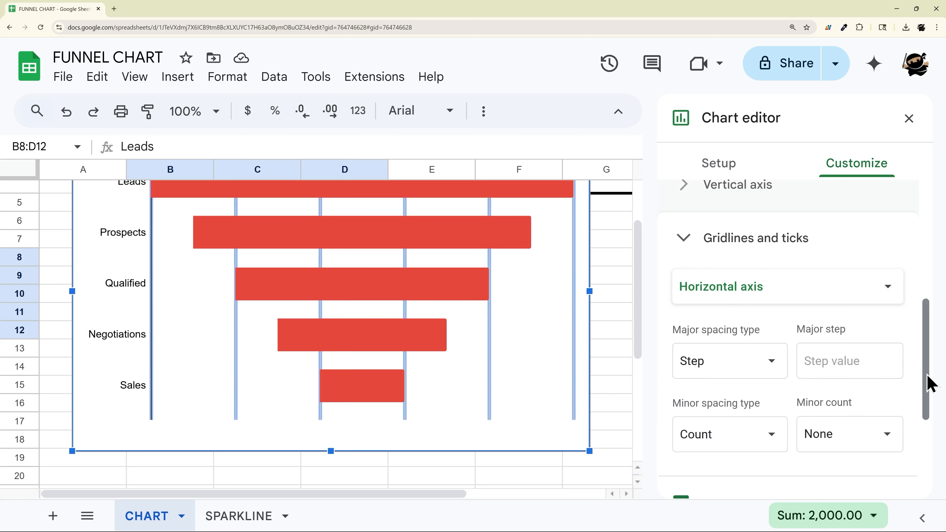
left_click_drag(929, 382, 929, 421)
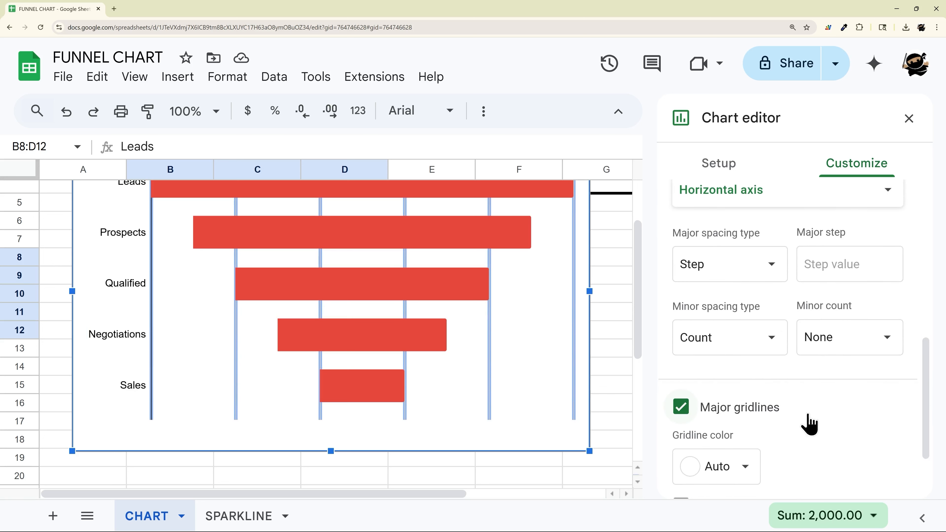
left_click(690, 409)
scroll(812, 349, "up", 2)
scroll(812, 349, "up", 4)
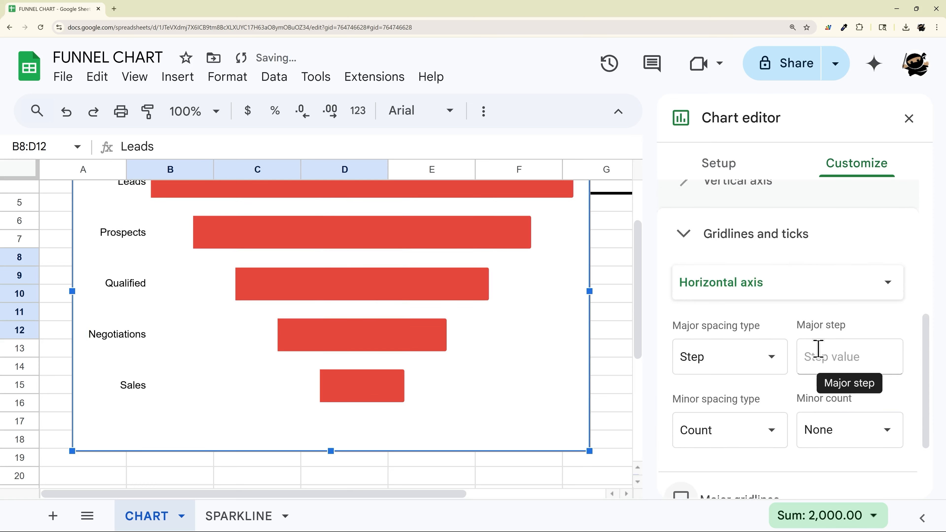
scroll(404, 271, "down", 1)
scroll(645, 363, "up", 1)
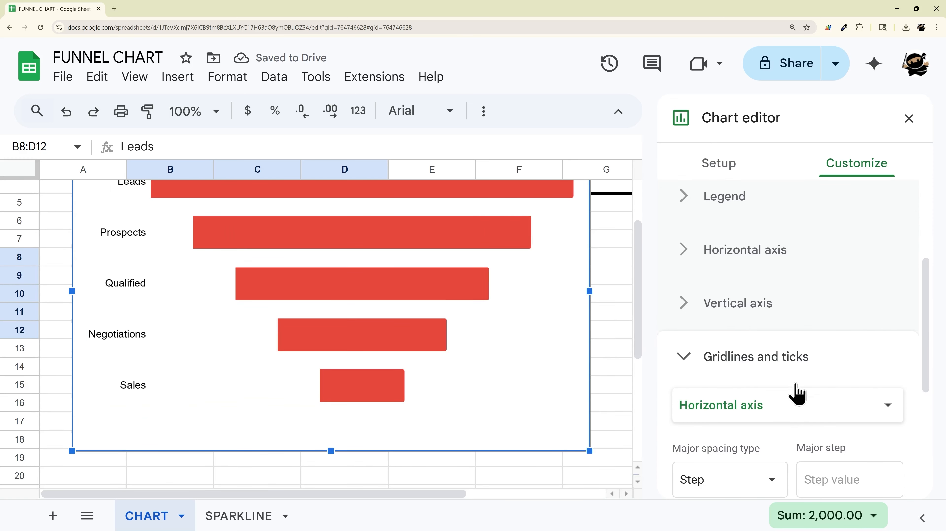
left_click(887, 378)
scroll(261, 328, "up", 3)
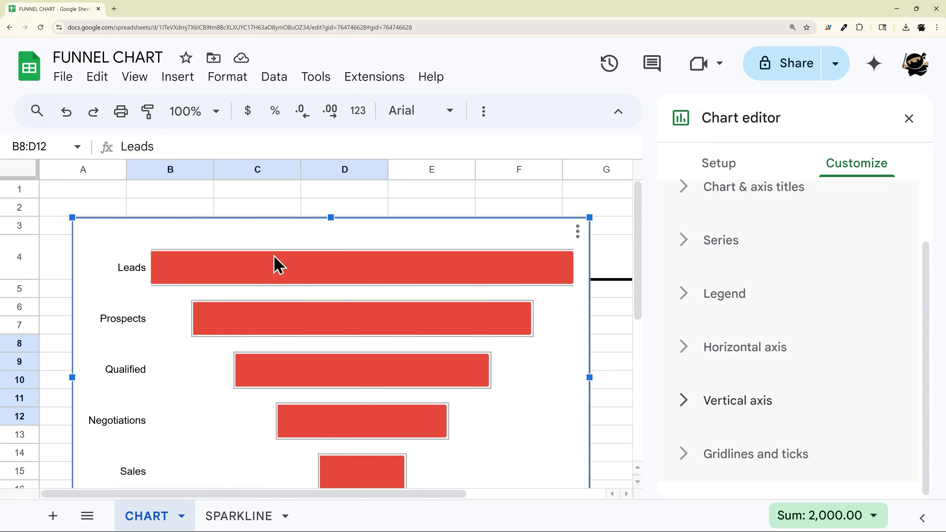
Look at the SPARKLINE sheet and return to the CHART sheet.
left_click(247, 517)
left_click_drag(263, 255, 239, 481)
left_click(146, 516)
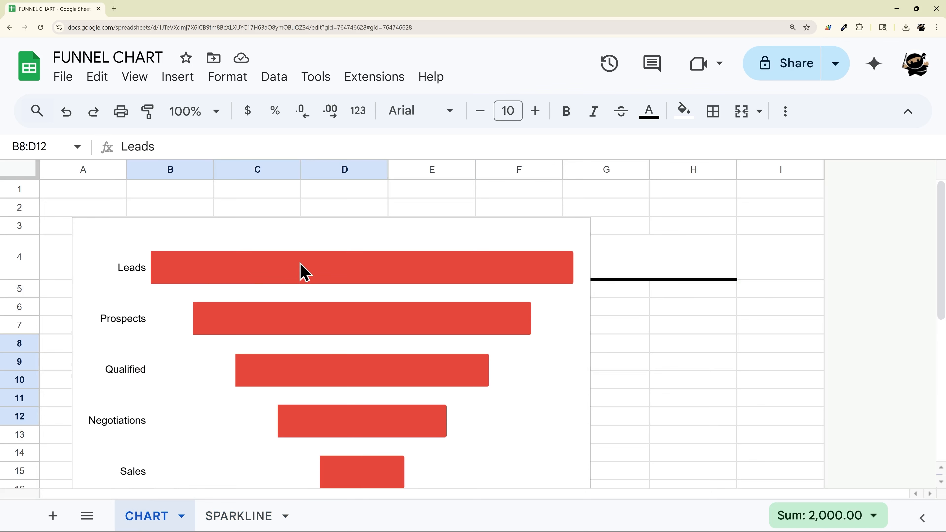
Set the fill color of only the Leads bar to dark blue.
double_click(304, 272)
left_click(302, 257)
left_click(305, 257)
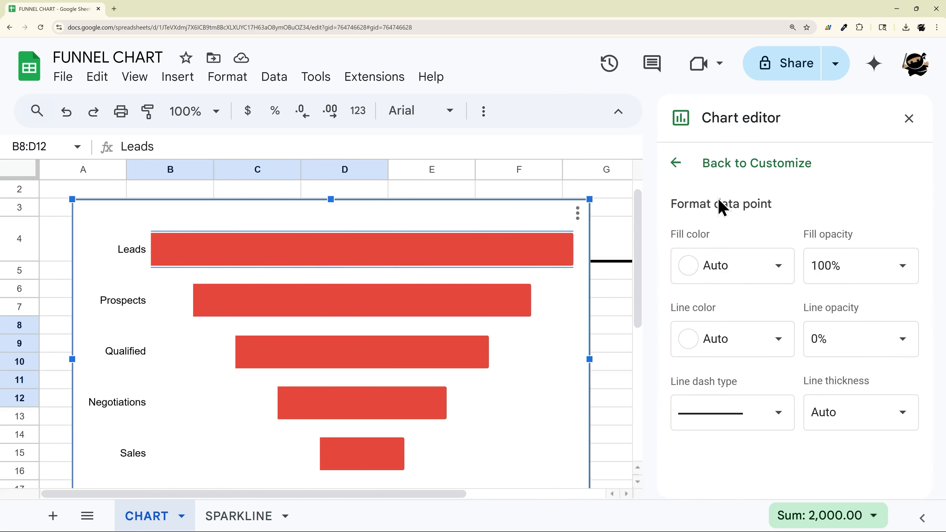
left_click(771, 279)
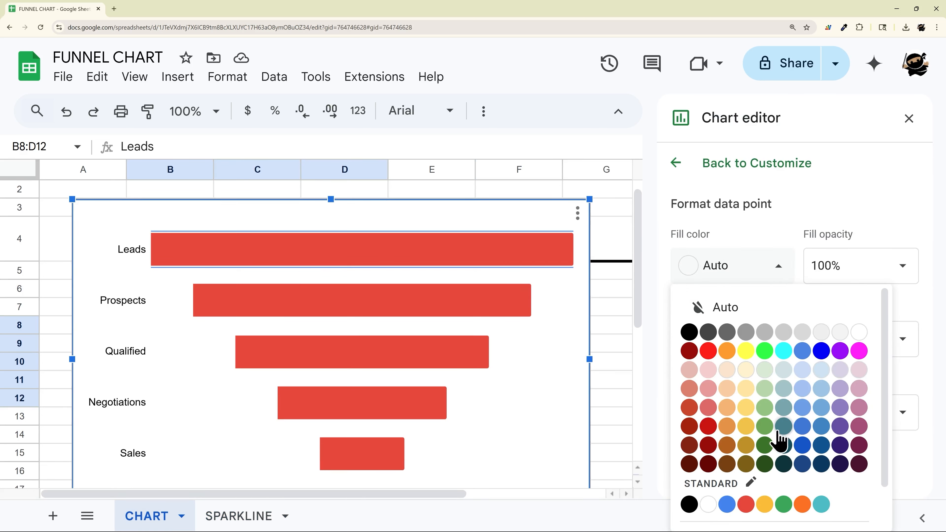
left_click(819, 446)
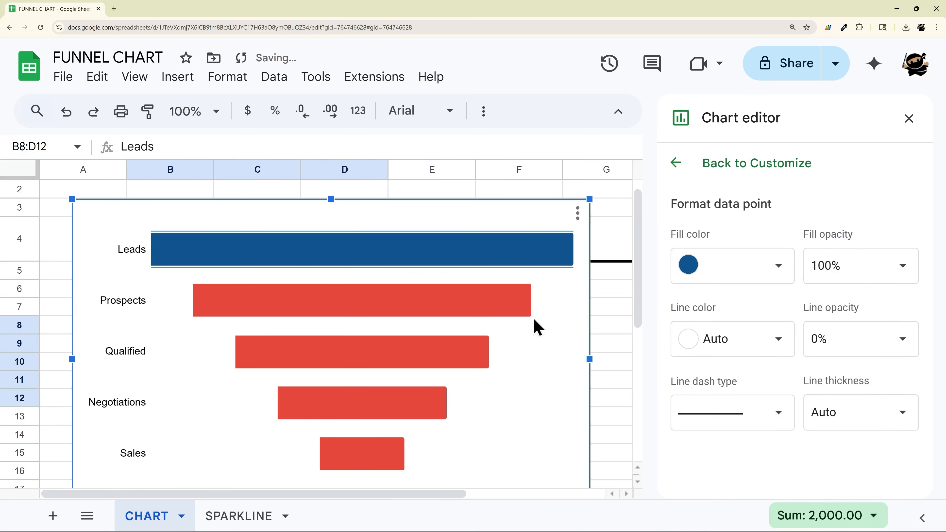
Color the Prospects bar orange and the Qualified bar dark purple as individual data points.
left_click(437, 302)
left_click(756, 271)
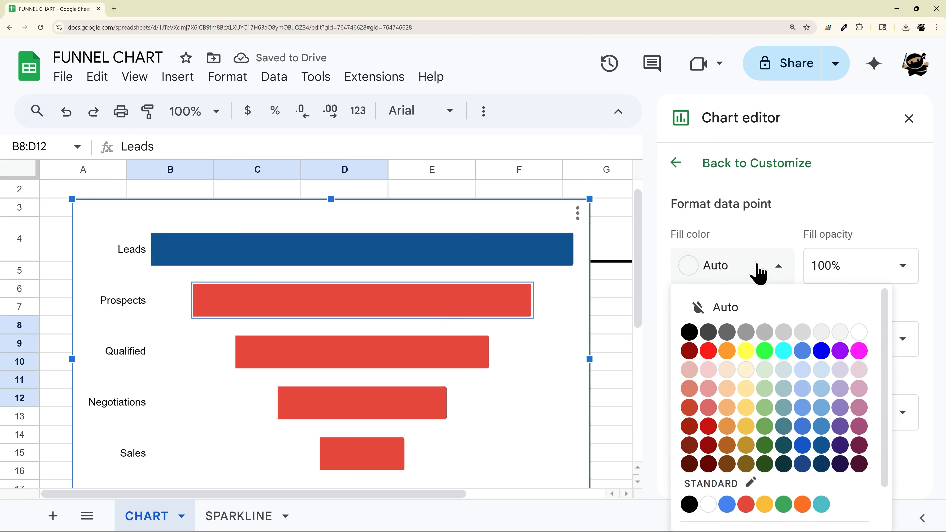
left_click(727, 426)
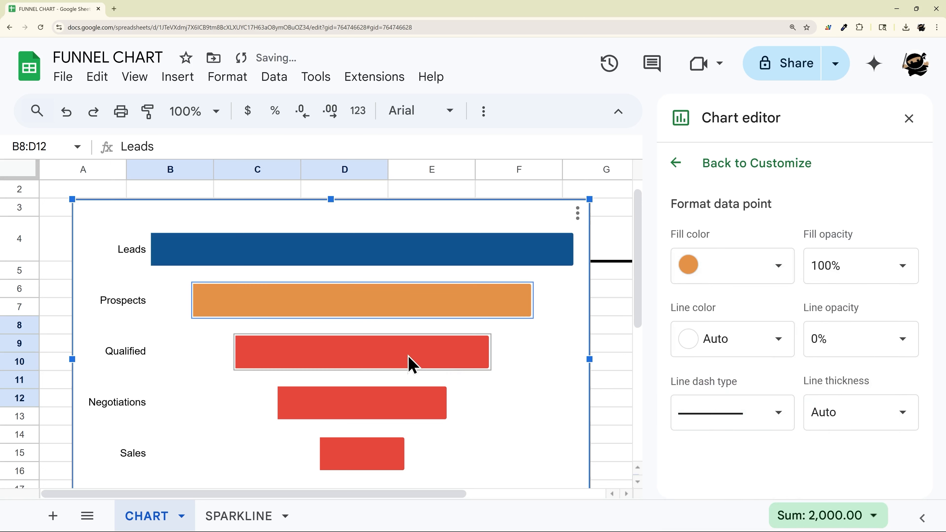
left_click(409, 363)
left_click(737, 271)
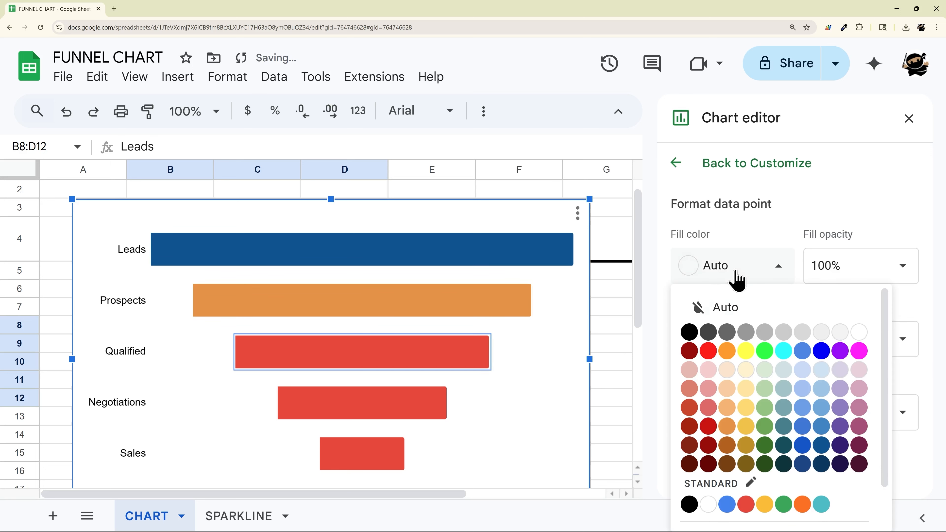
left_click(840, 427)
Color the Negotiations bar dark teal and the Sales bar dark green as individual data points.
left_click(389, 391)
left_click(712, 272)
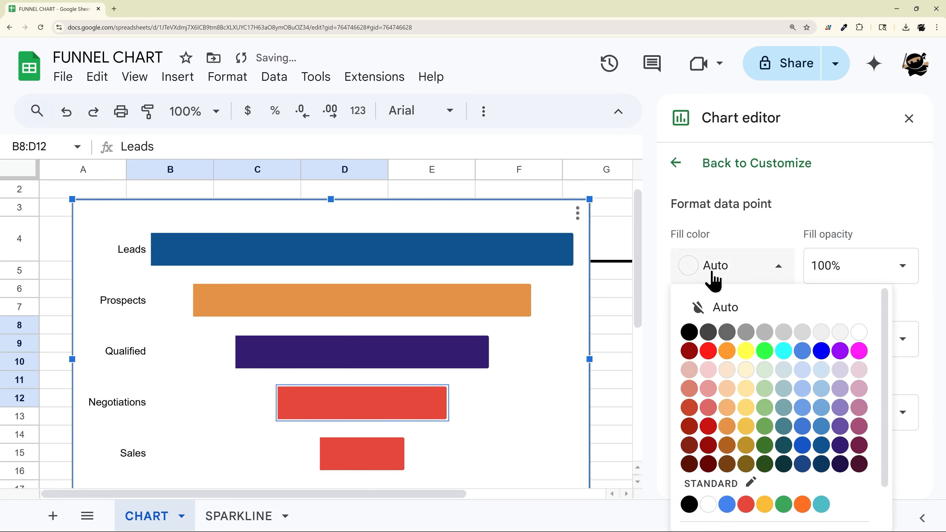
left_click(783, 446)
left_click(376, 453)
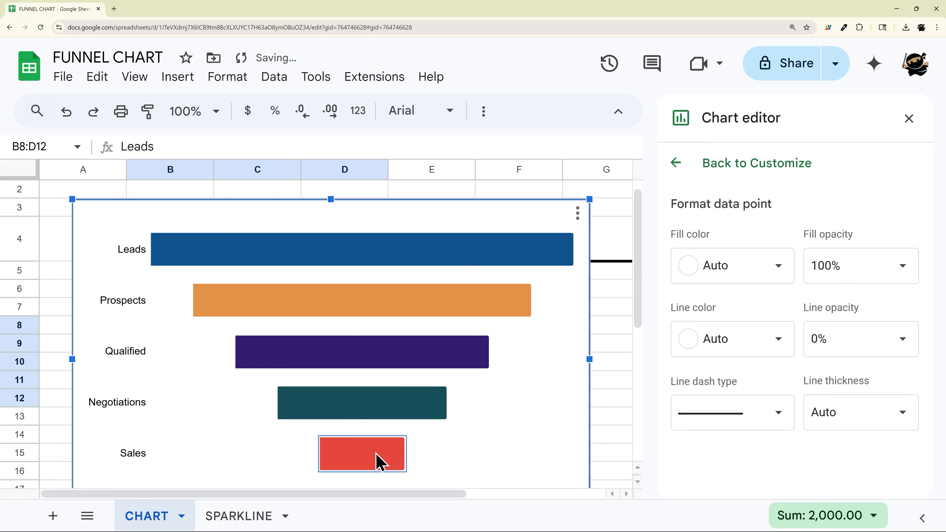
left_click(704, 266)
left_click(765, 445)
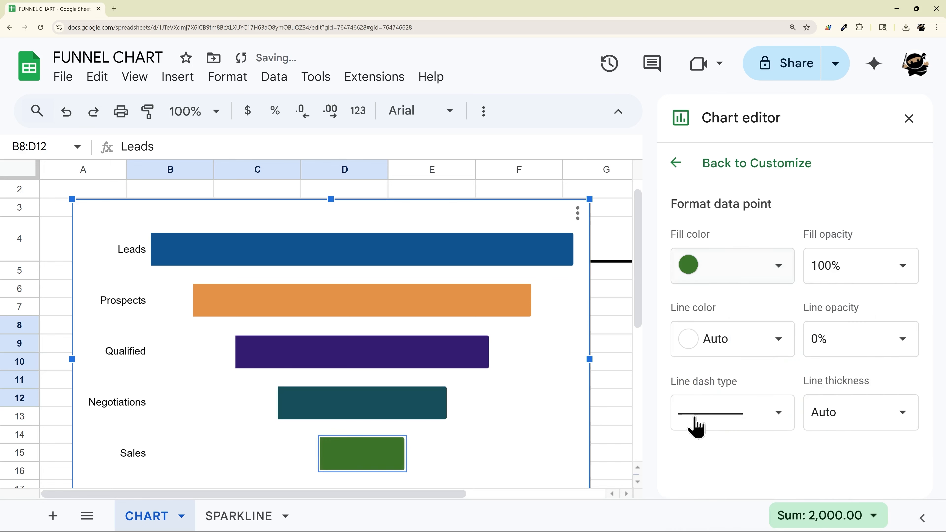
Choose the Bar 2 series in the chart's series settings and turn on its data labels.
scroll(508, 353, "down", 3)
scroll(517, 354, "up", 3)
left_click(675, 164)
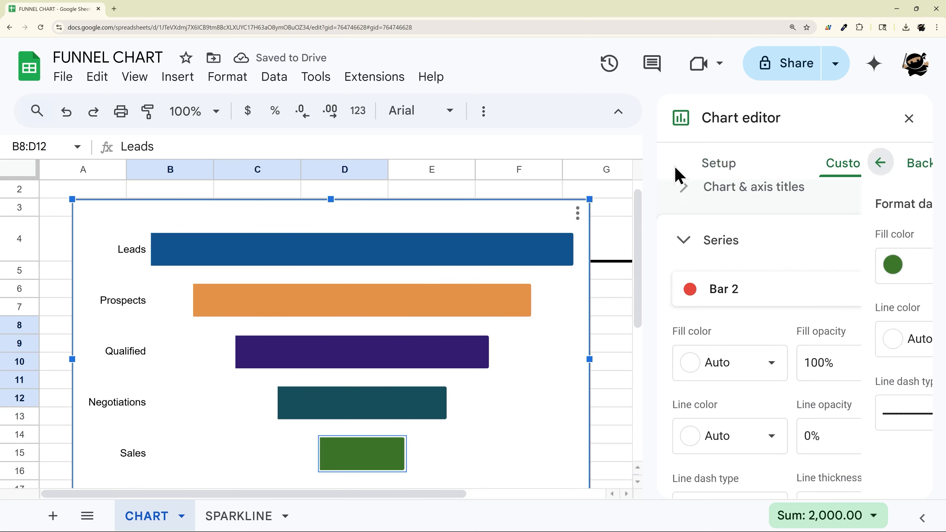
left_click(716, 248)
left_click(713, 245)
left_click(727, 292)
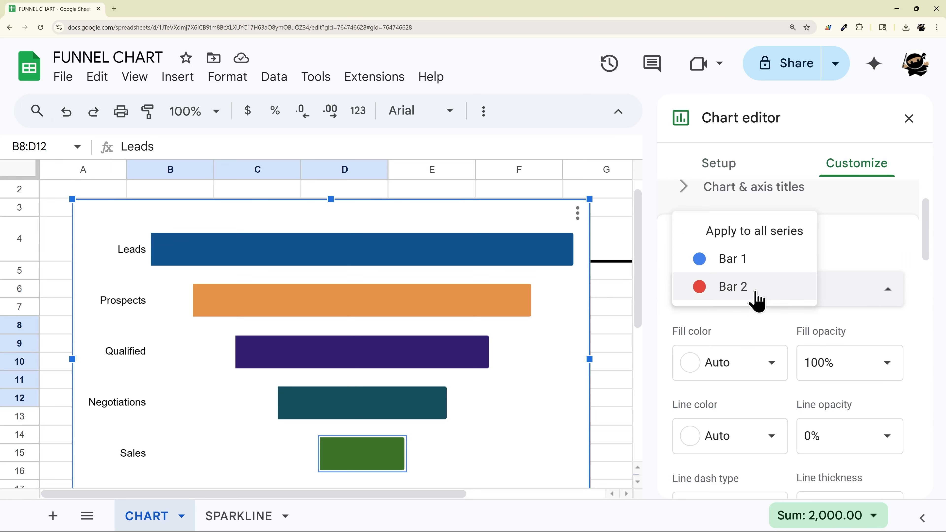
left_click(727, 294)
scroll(742, 313, "down", 4)
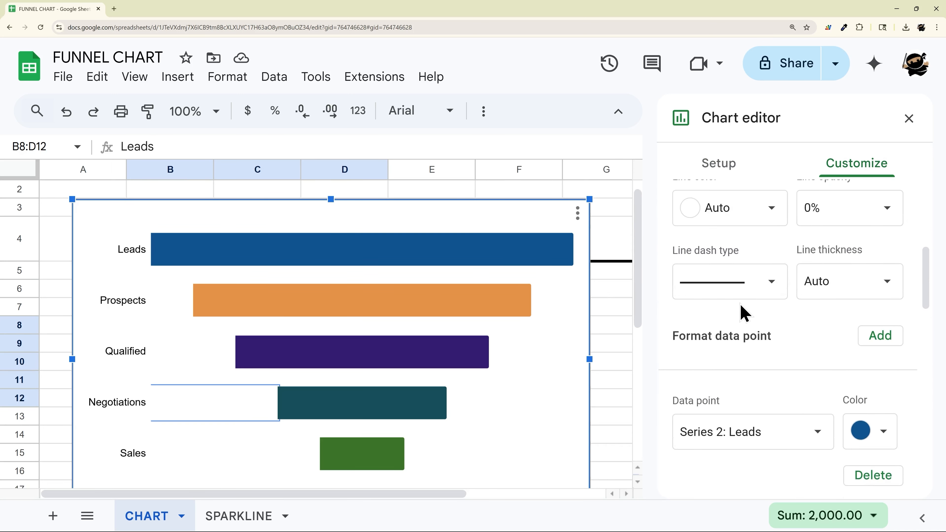
scroll(744, 324, "down", 14)
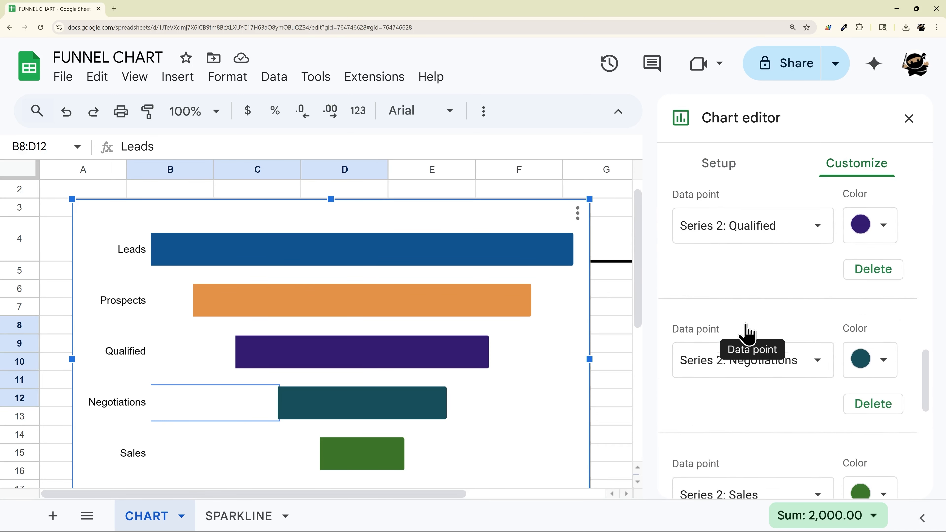
scroll(742, 325, "down", 3)
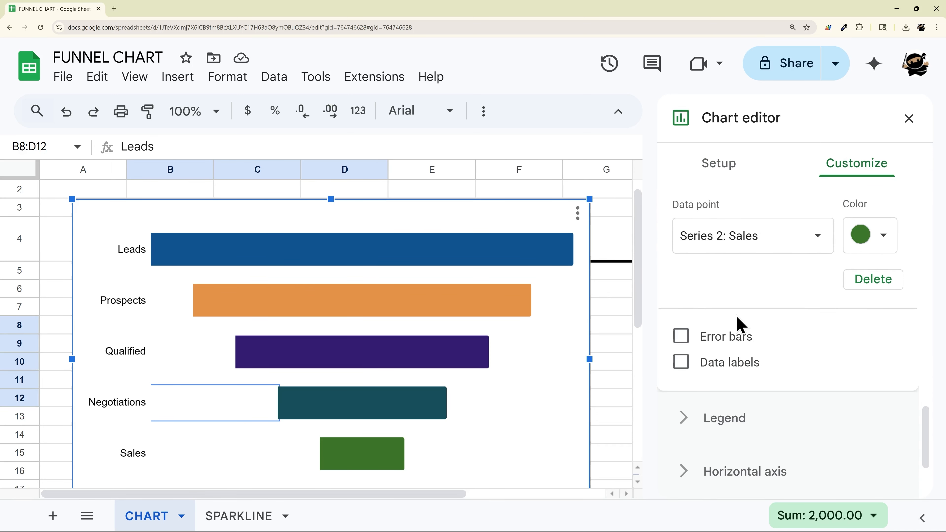
left_click(682, 362)
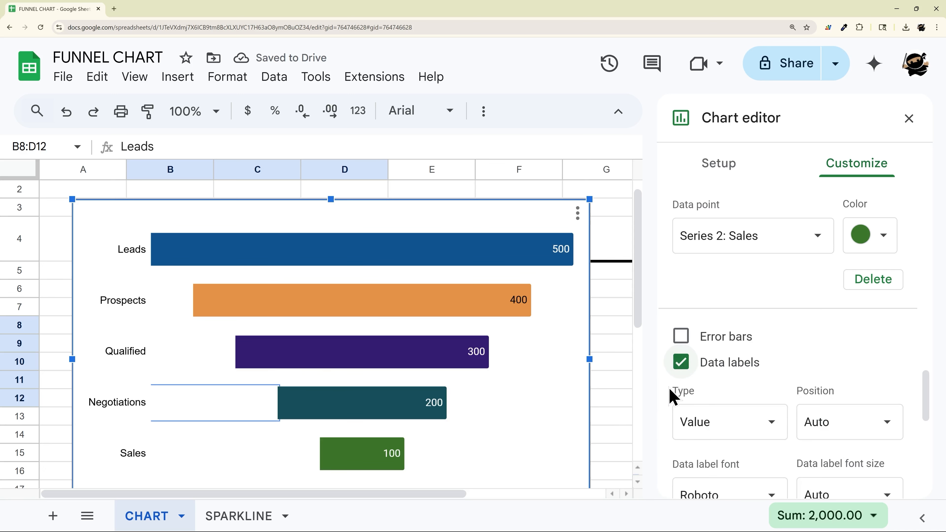
Set the position of the Bar 2 data labels to Center.
scroll(839, 370, "down", 3)
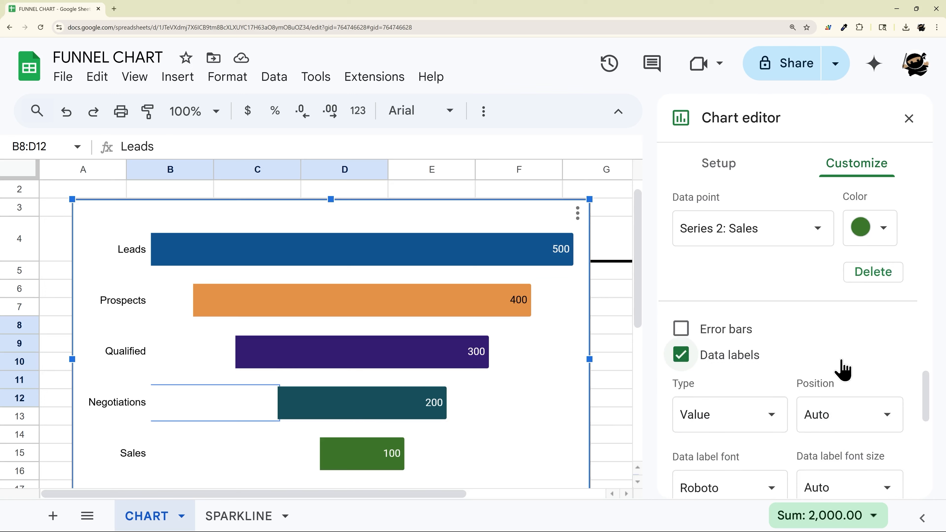
left_click(865, 350)
left_click(857, 363)
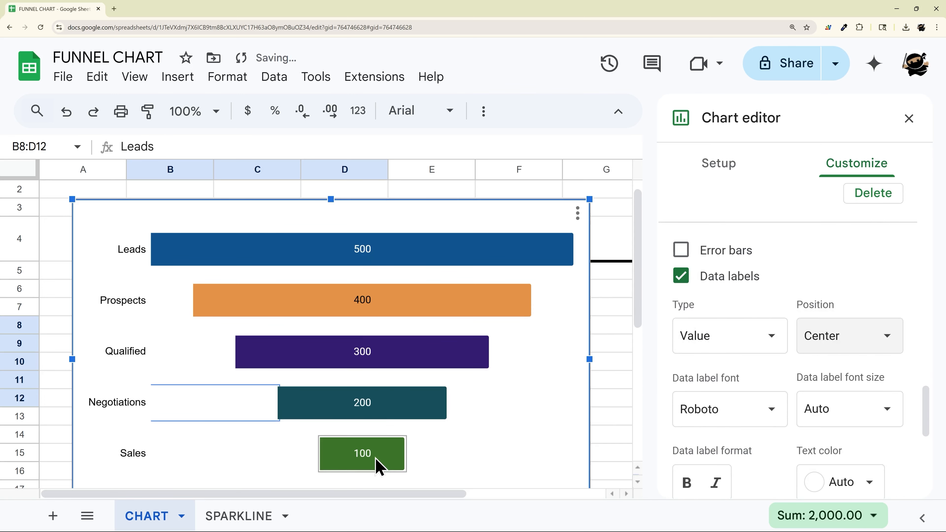
Format the Bar 2 data labels as bold, size 14, in the Verdana font.
scroll(868, 380, "down", 3)
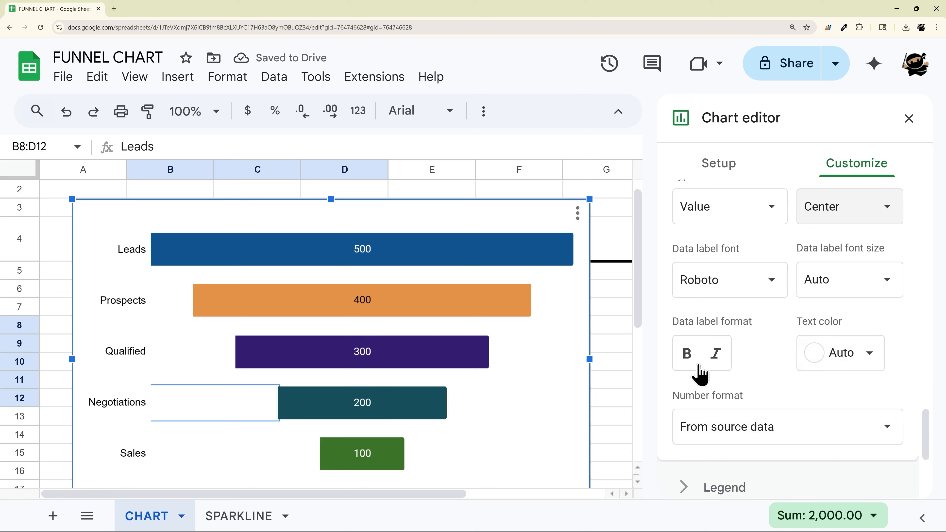
left_click(688, 355)
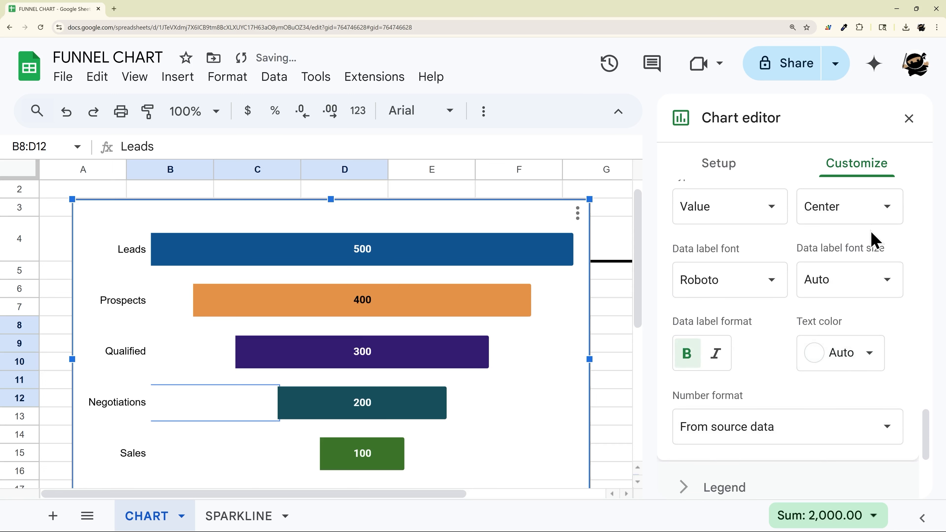
left_click(864, 278)
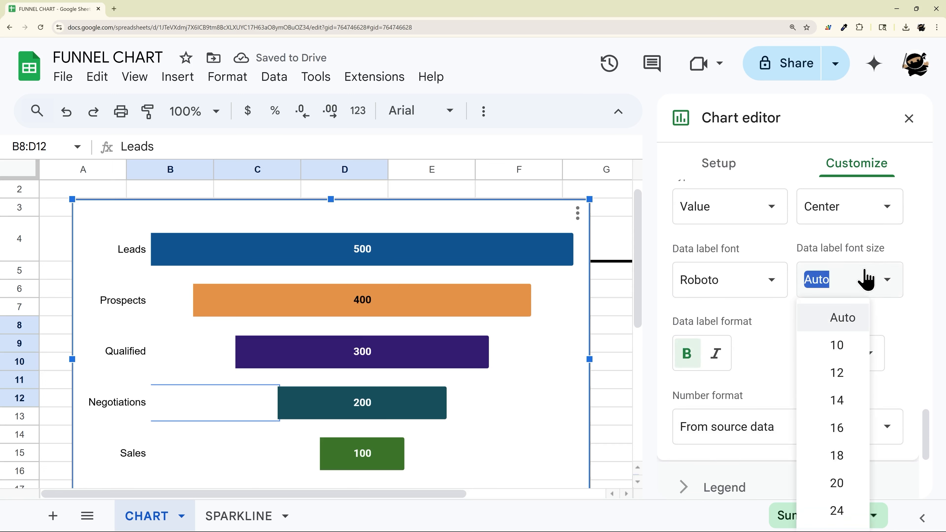
left_click(838, 405)
left_click(730, 287)
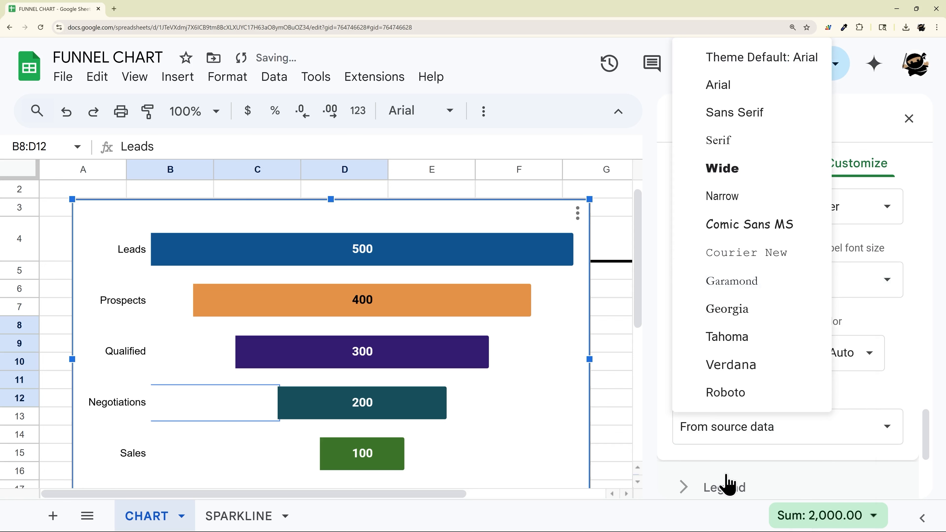
left_click(731, 368)
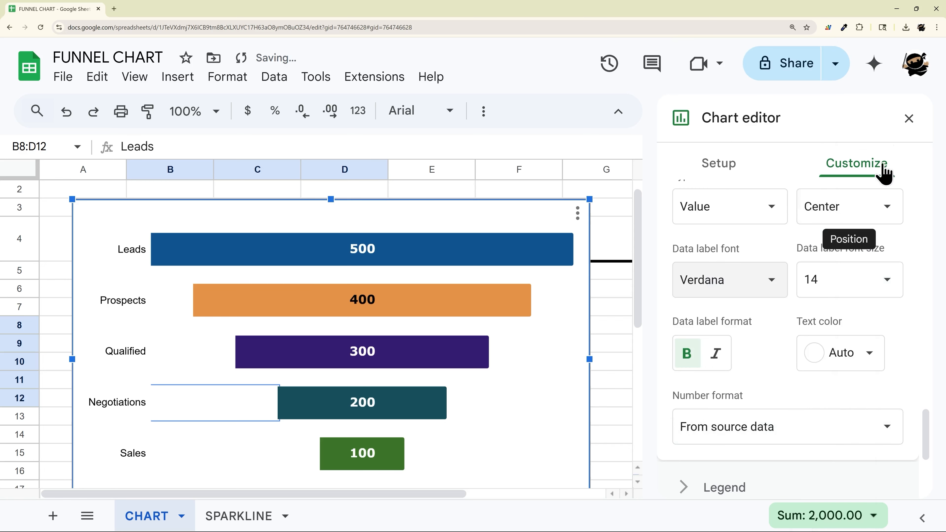
Format the vertical axis stage labels as bold Verdana with font size 14.
left_click(138, 303)
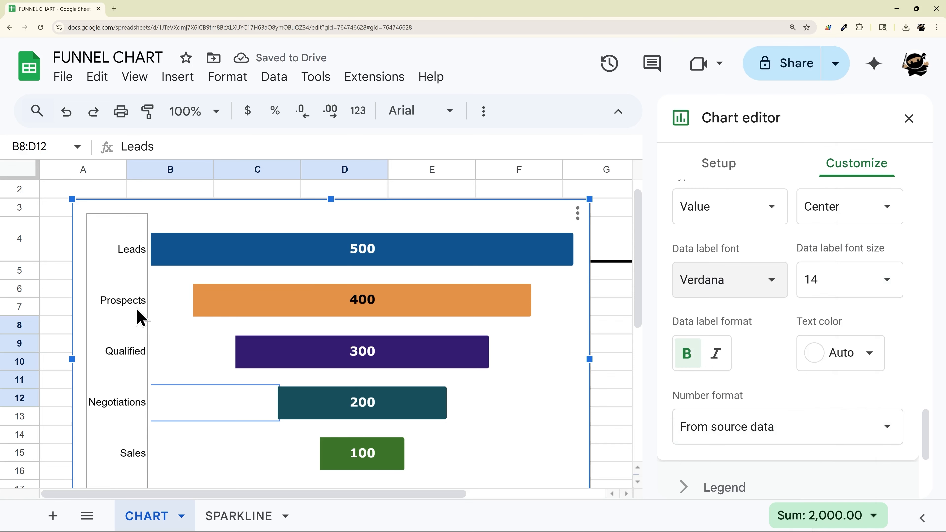
scroll(767, 361, "down", 1)
left_click(743, 337)
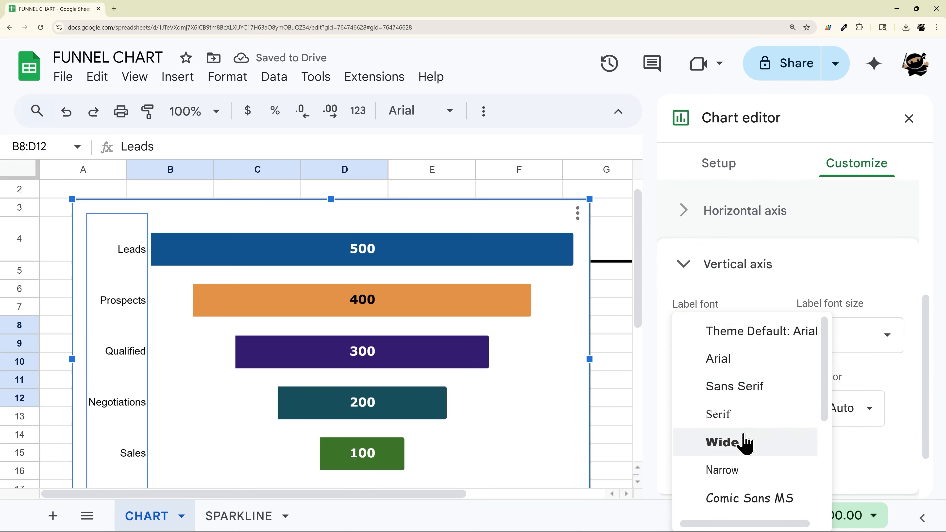
scroll(756, 440, "down", 3)
left_click(752, 510)
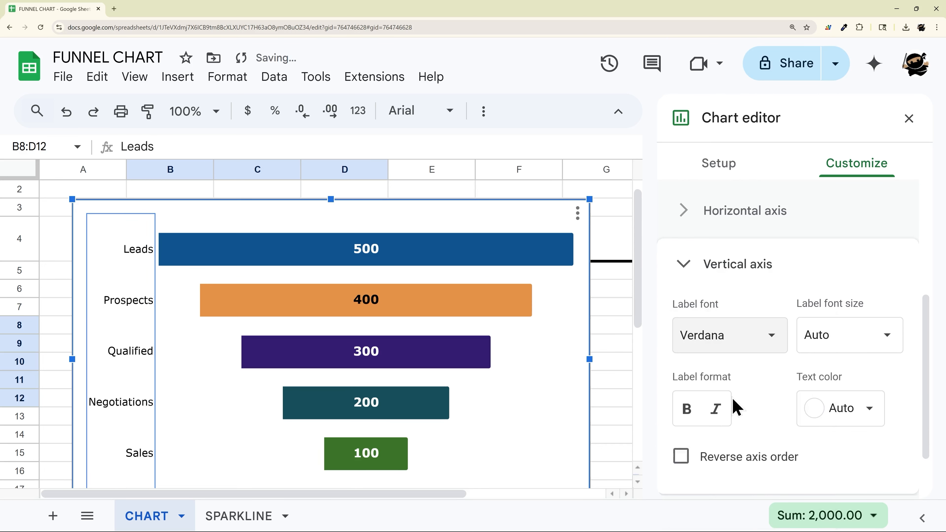
left_click(848, 330)
left_click(839, 454)
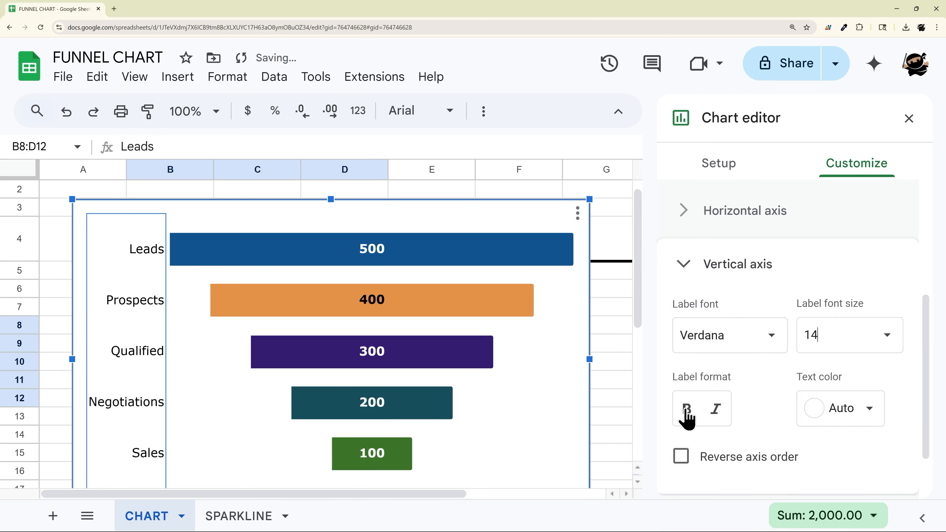
left_click(686, 409)
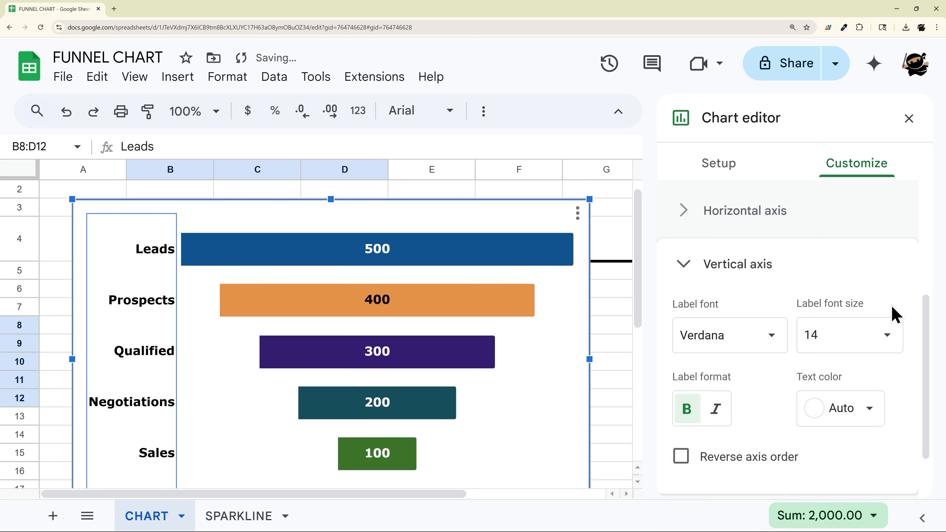
Set the funnel chart's background color and border color to white in its chart style settings.
left_click(909, 119)
left_click(543, 369)
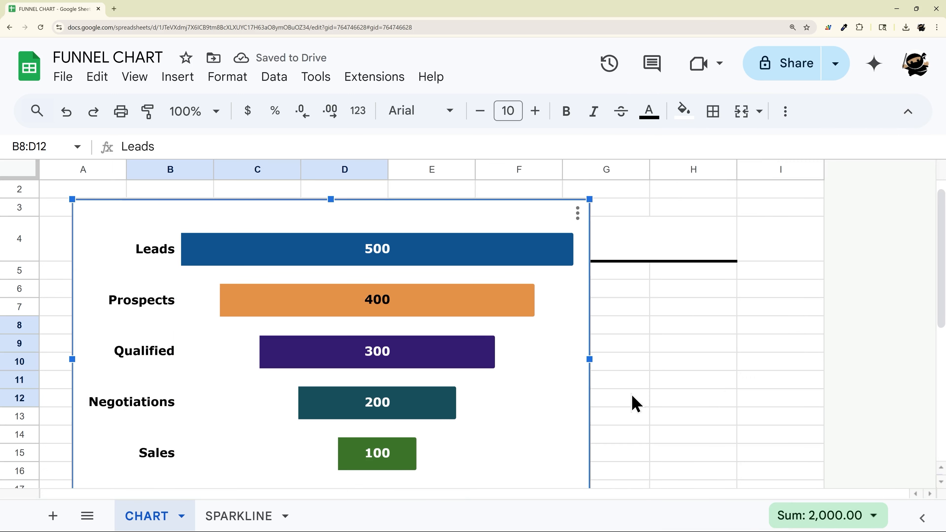
left_click(675, 386)
double_click(547, 387)
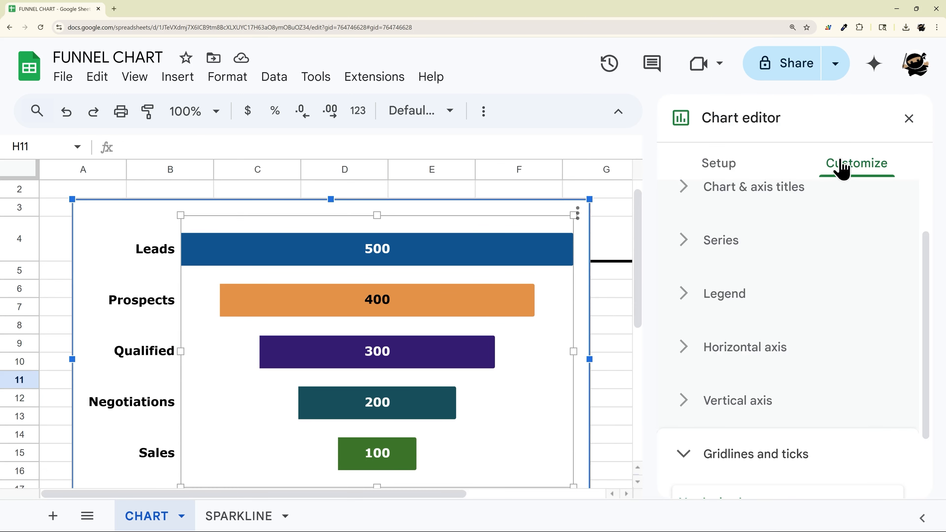
scroll(773, 235, "up", 2)
left_click(740, 214)
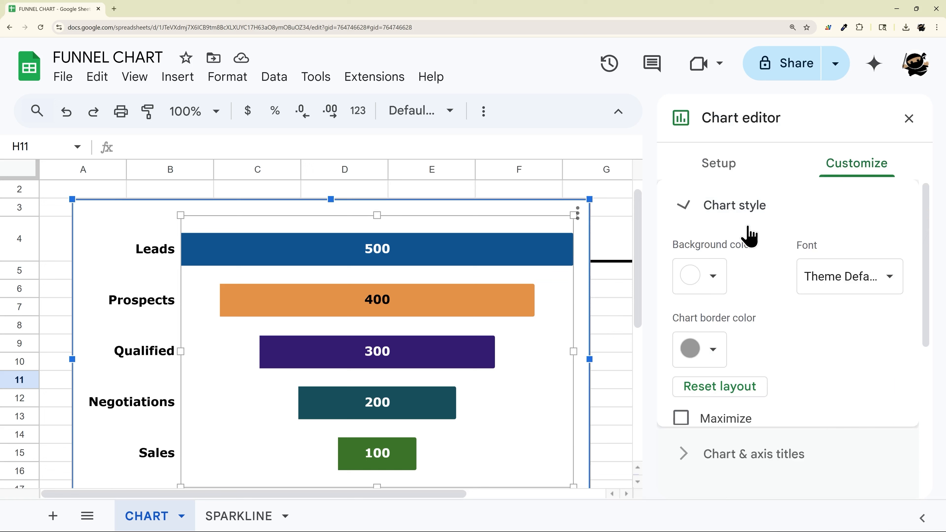
left_click(704, 281)
left_click(860, 344)
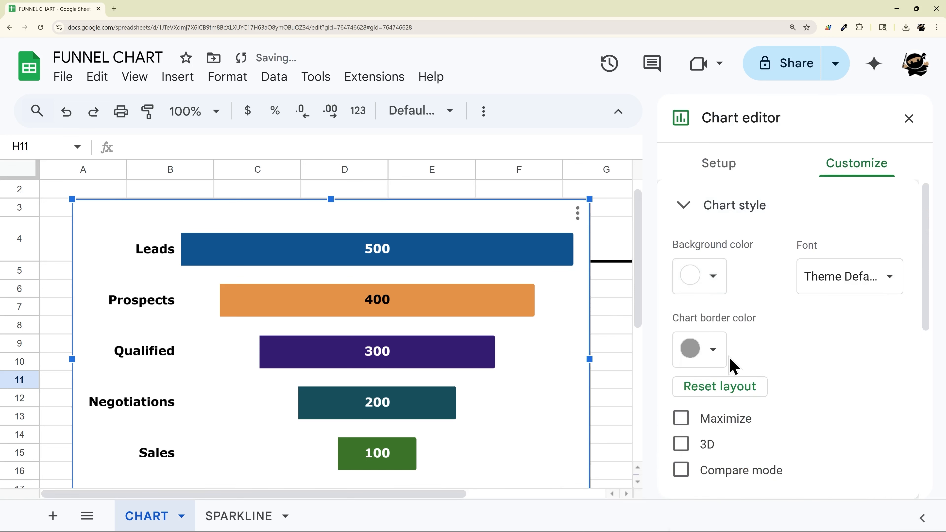
left_click(686, 362)
left_click(860, 416)
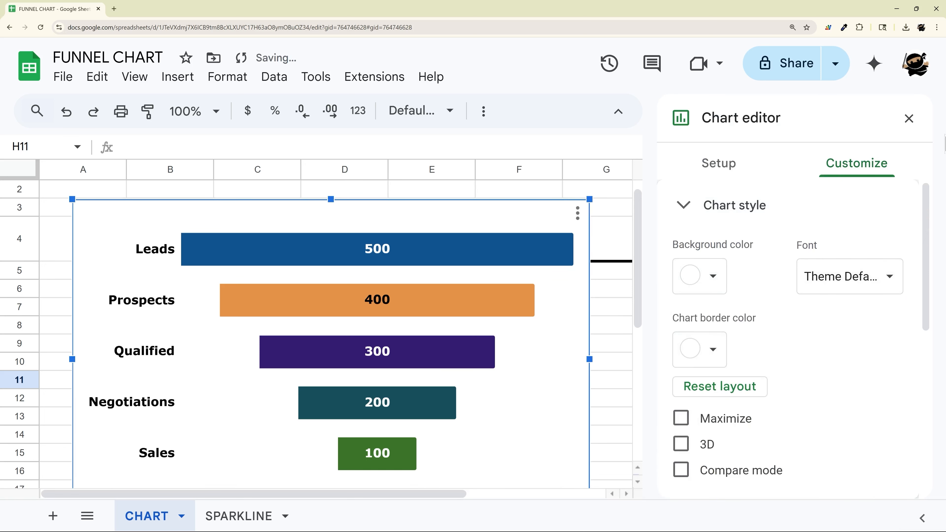
left_click(909, 119)
Hide the gridlines on the CHART sheet.
left_click(138, 79)
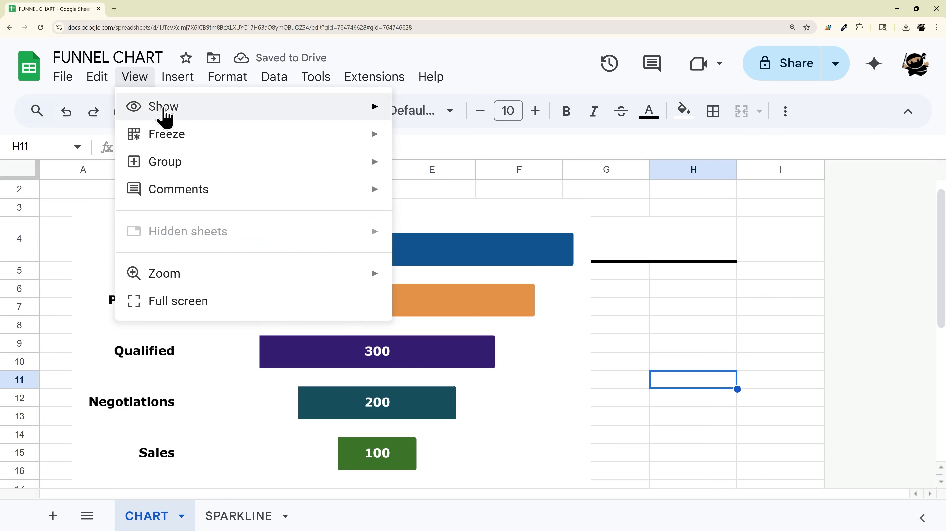
mouse_move(164, 118)
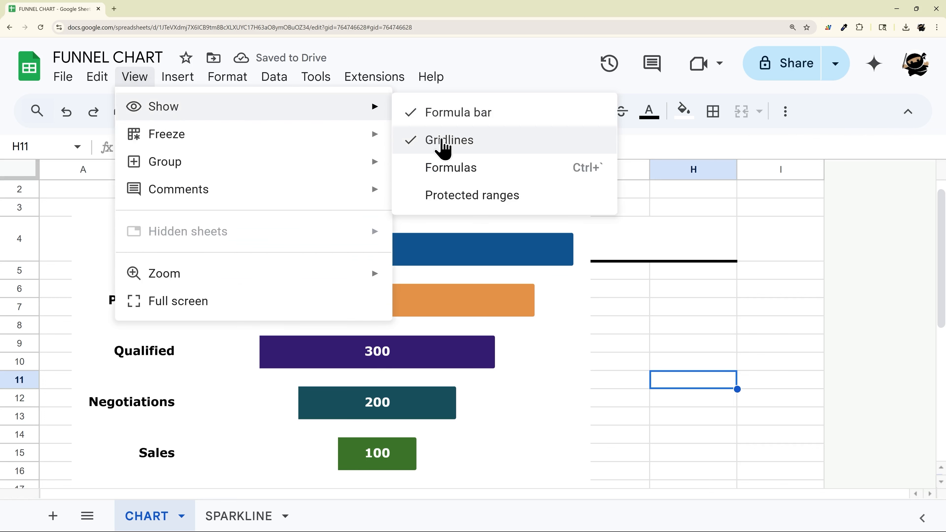
left_click(443, 144)
left_click(665, 303)
Move the funnel chart over the pipeline data beneath the LEAD FUNNEL heading and widen it to span columns B through H.
left_click(424, 287)
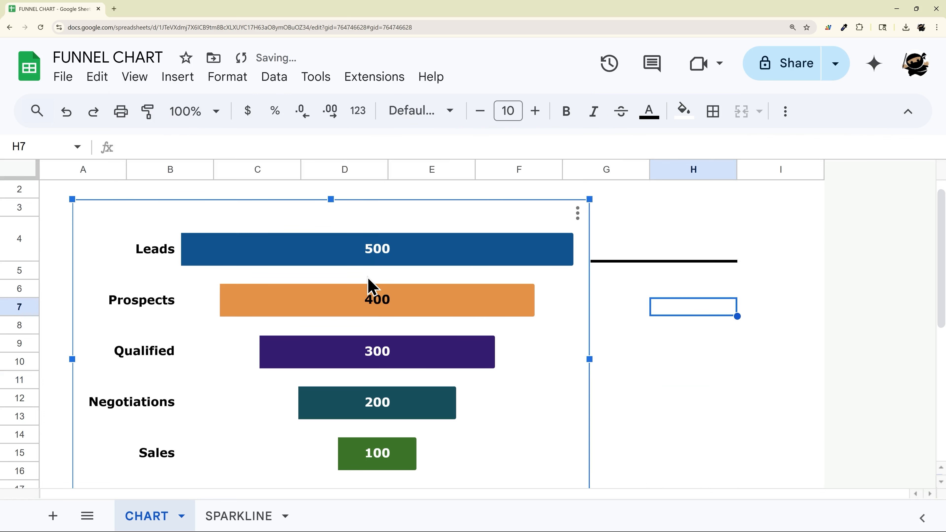
left_click_drag(368, 285, 422, 353)
scroll(426, 354, "down", 2)
scroll(620, 341, "up", 1)
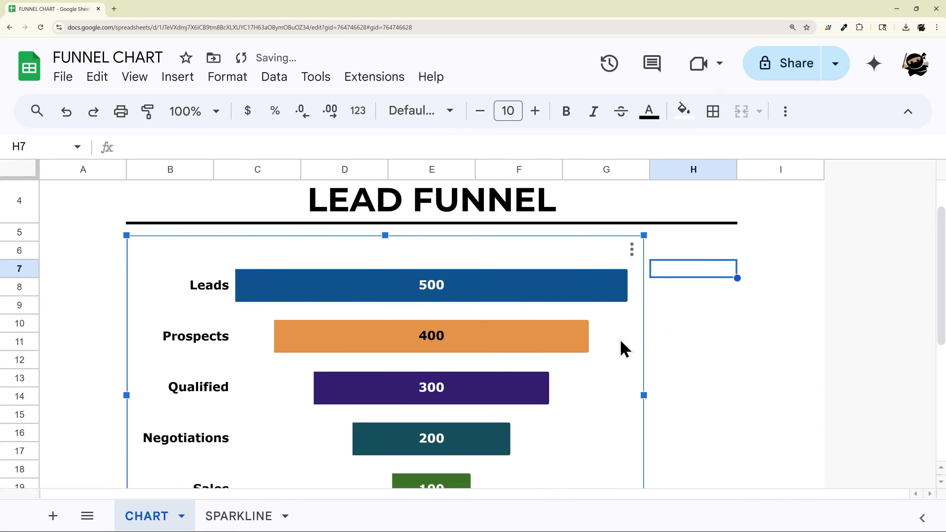
left_click_drag(647, 397, 739, 403)
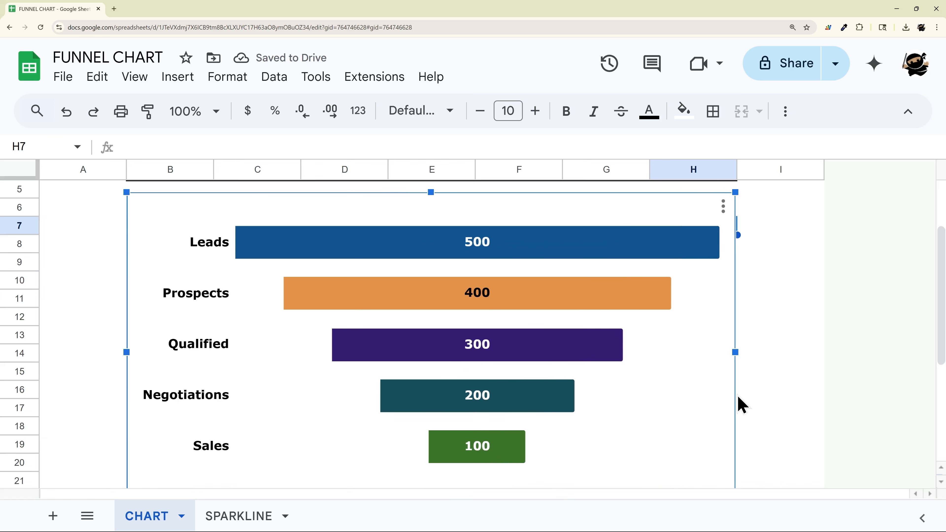
left_click(758, 395)
scroll(756, 400, "up", 3)
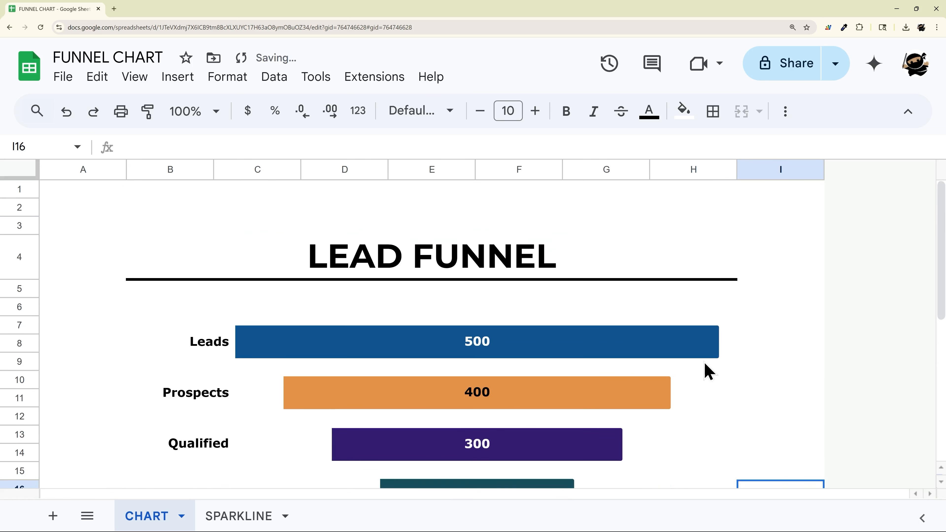
left_click(327, 334)
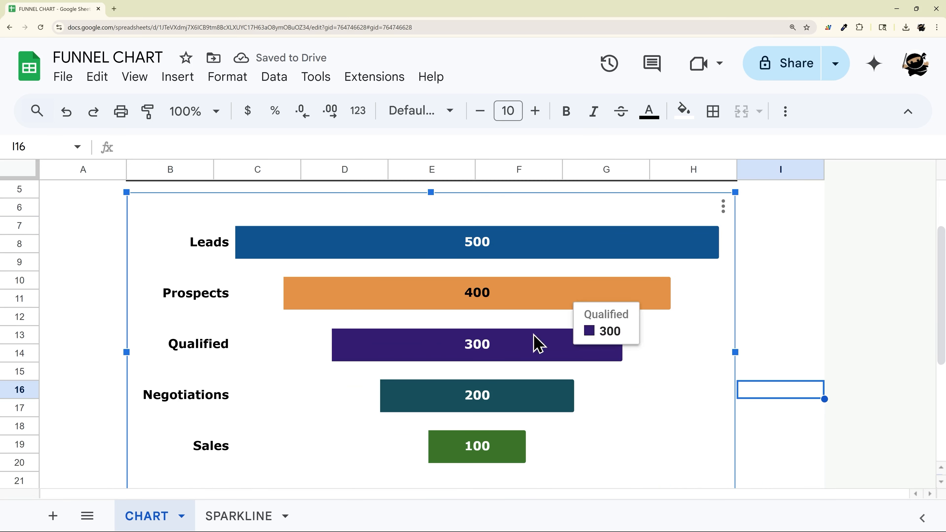
scroll(701, 323, "up", 1)
left_click(767, 313)
scroll(751, 332, "down", 2)
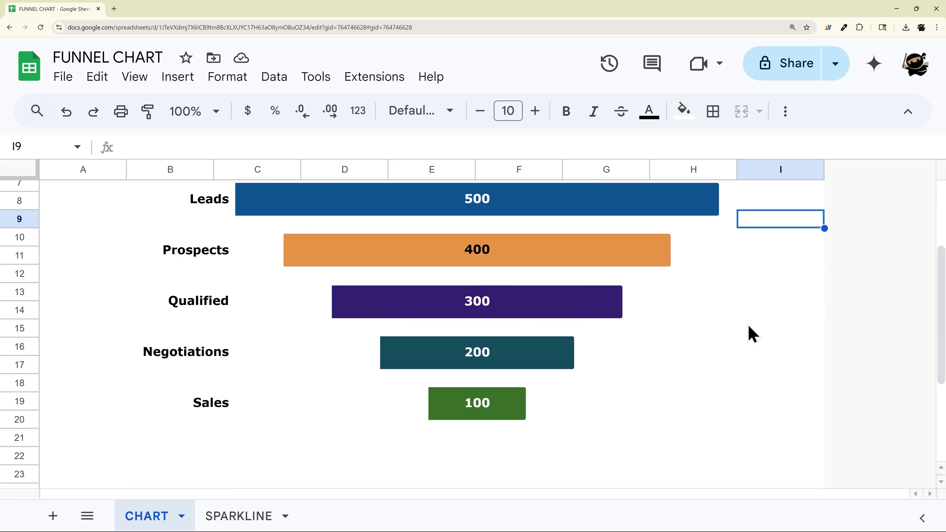
scroll(749, 332, "up", 2)
Move the funnel chart down below row 12 to uncover the pipeline data table.
left_click(239, 352)
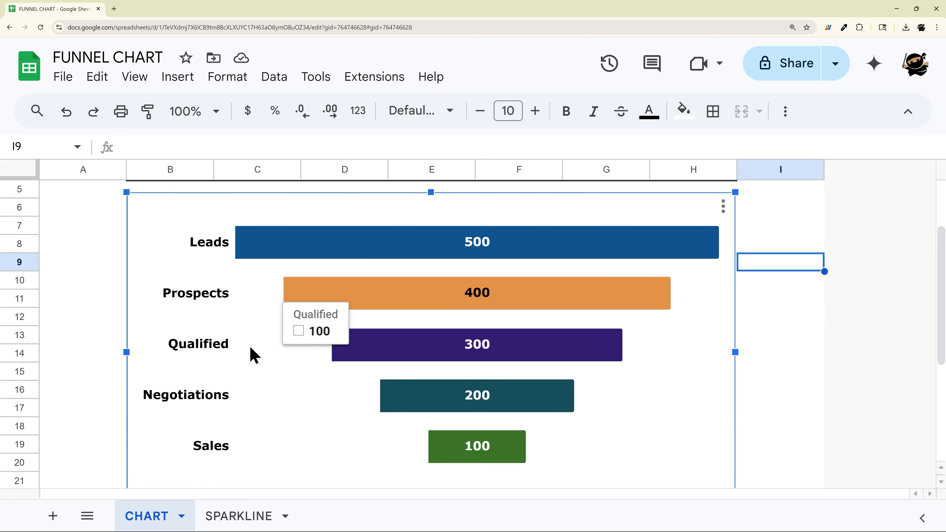
left_click_drag(249, 355, 238, 457)
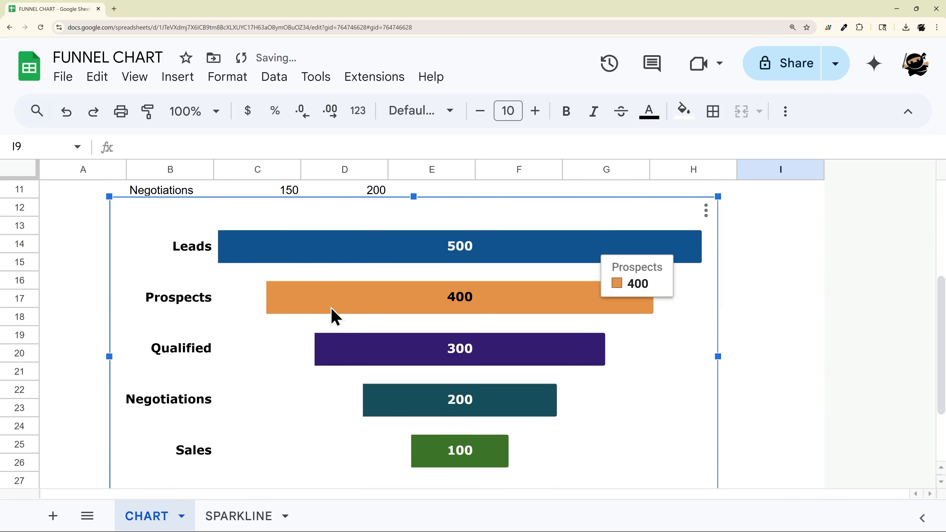
left_click_drag(373, 211, 365, 232)
scroll(461, 215, "up", 2)
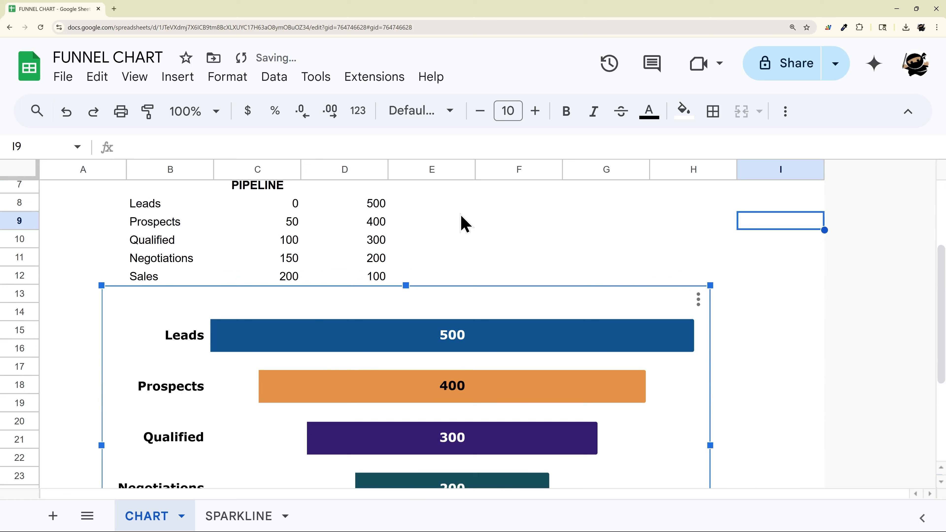
Test the chart's response by setting the Prospects value in D9 to 450 and the Sales value in D12 to 50.
left_click(373, 223)
type("450")
key("Return")
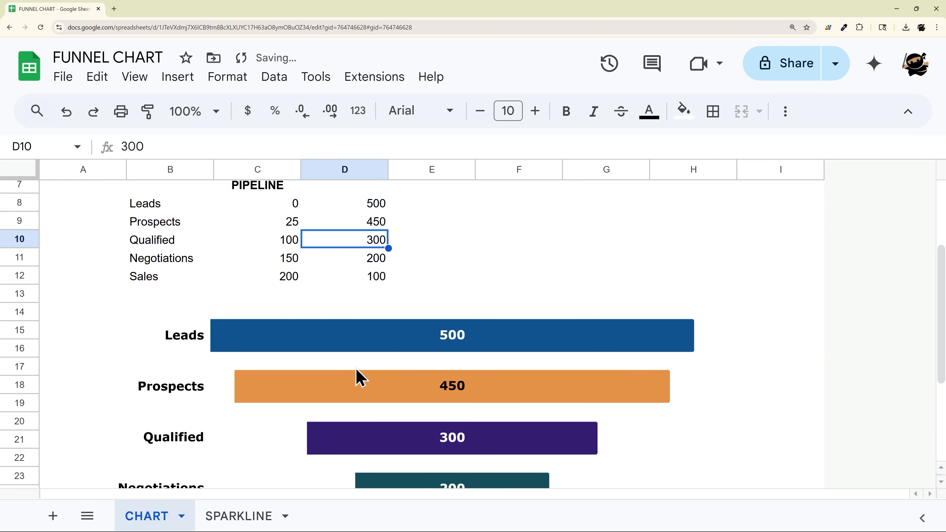
left_click(372, 282)
type("50")
key("Return")
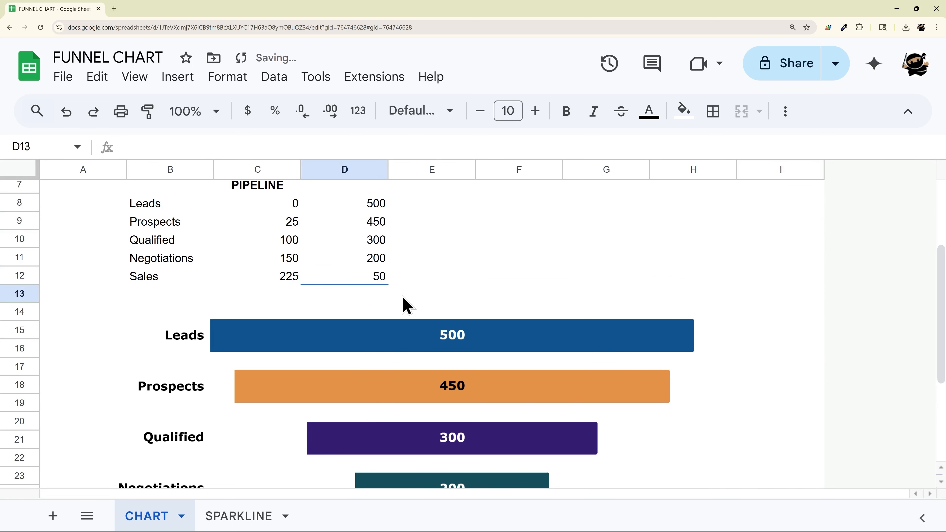
Restore the Sales value in D12 to 100 and the Prospects value in D9 to 400.
scroll(458, 345, "down", 2)
scroll(458, 352, "up", 2)
left_click(383, 280)
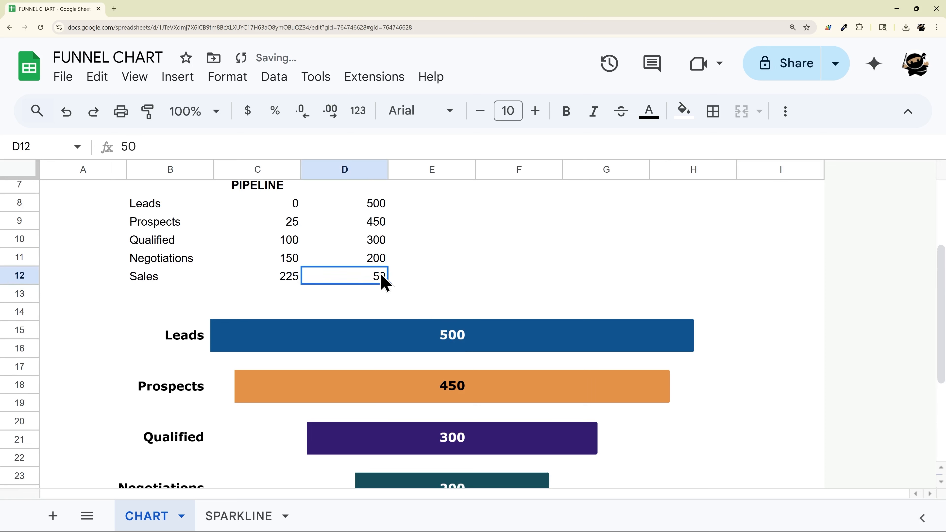
type("100")
key("Return")
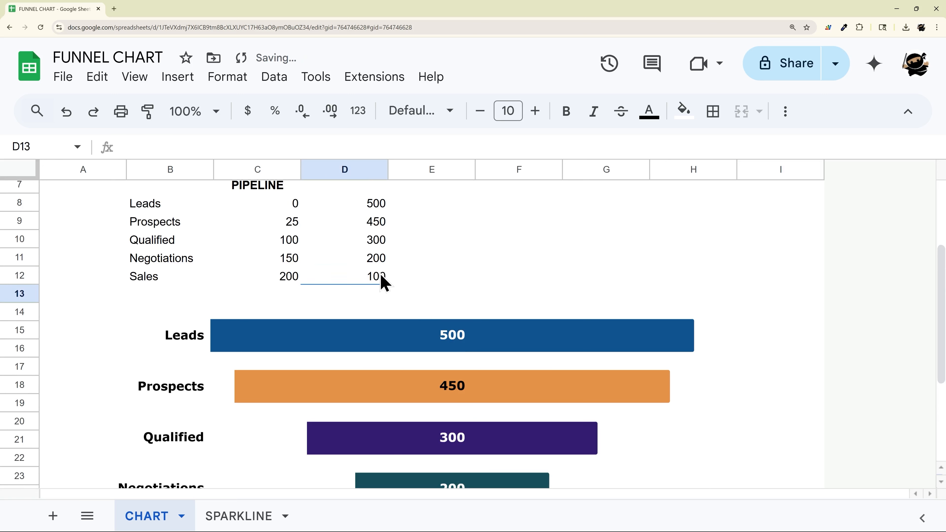
left_click(366, 225)
type("400")
key("Return")
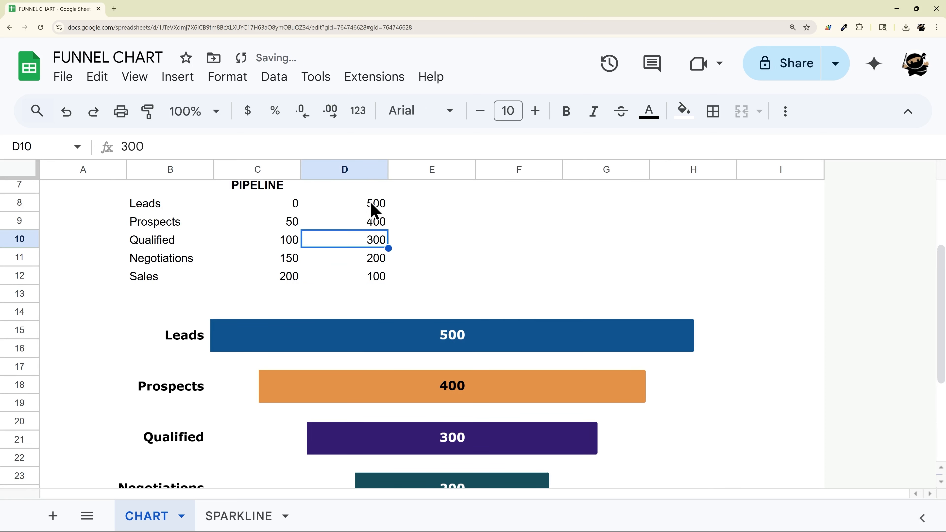
Move the funnel chart back up over the pipeline data, beneath the heading and across columns B through H.
left_click_drag(371, 204, 375, 283)
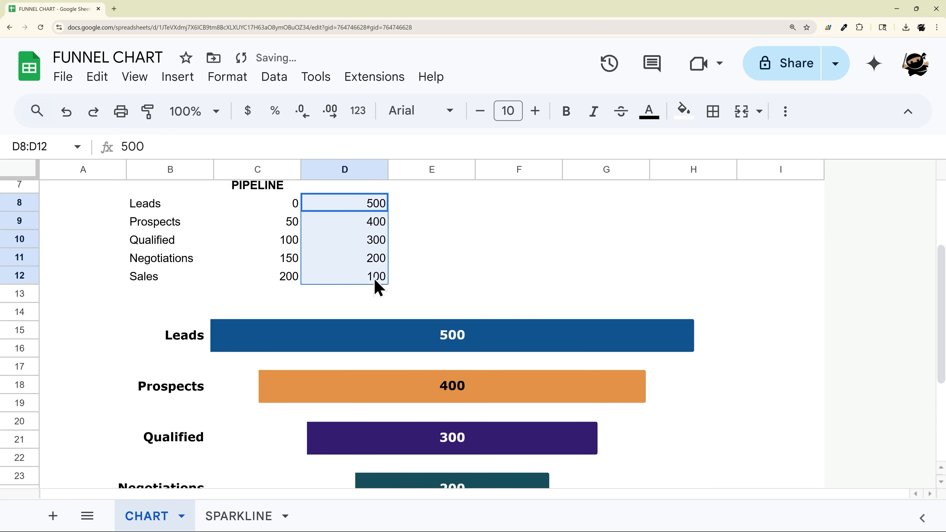
left_click(738, 283)
left_click(544, 393)
left_click_drag(477, 362, 502, 224)
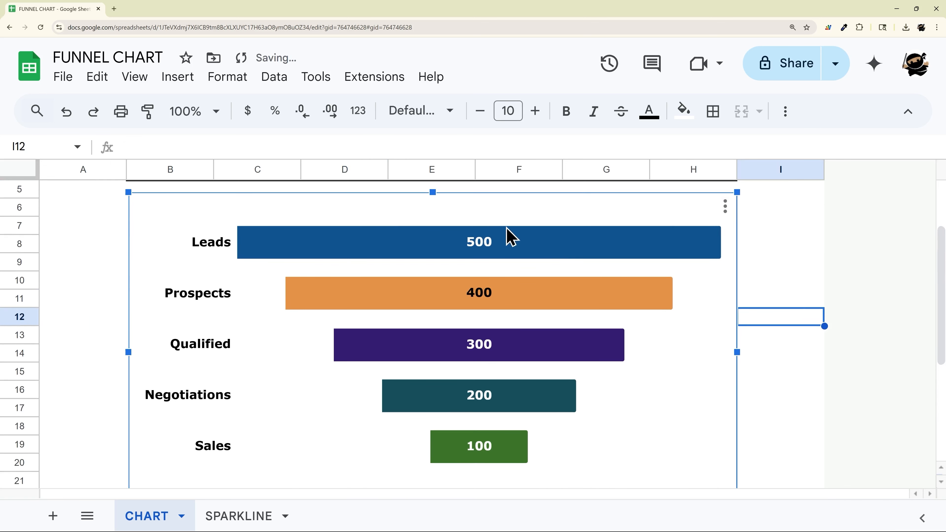
left_click(793, 302)
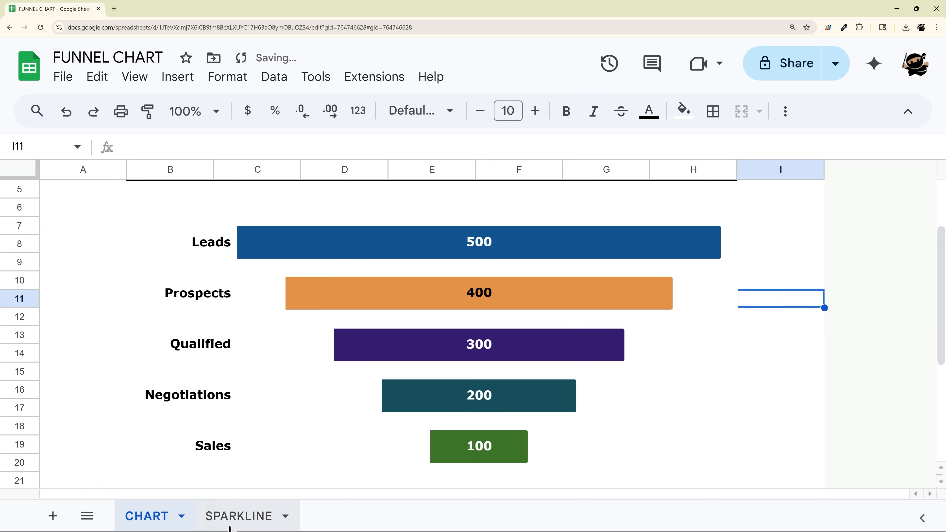
left_click(238, 516)
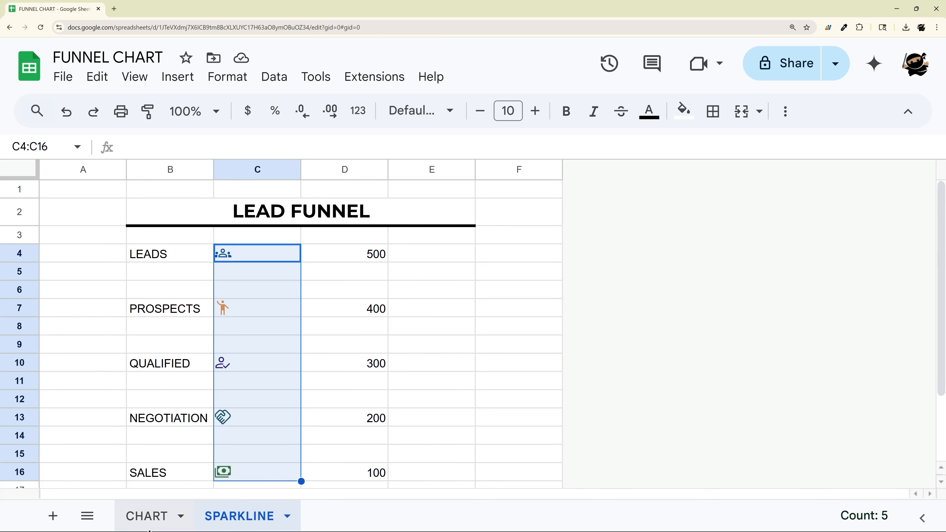
left_click(140, 519)
left_click(240, 518)
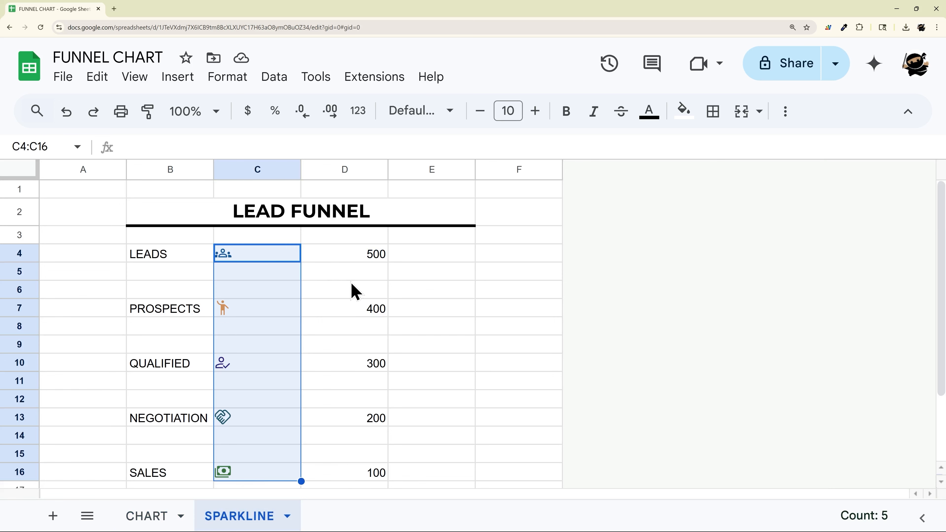
left_click(143, 516)
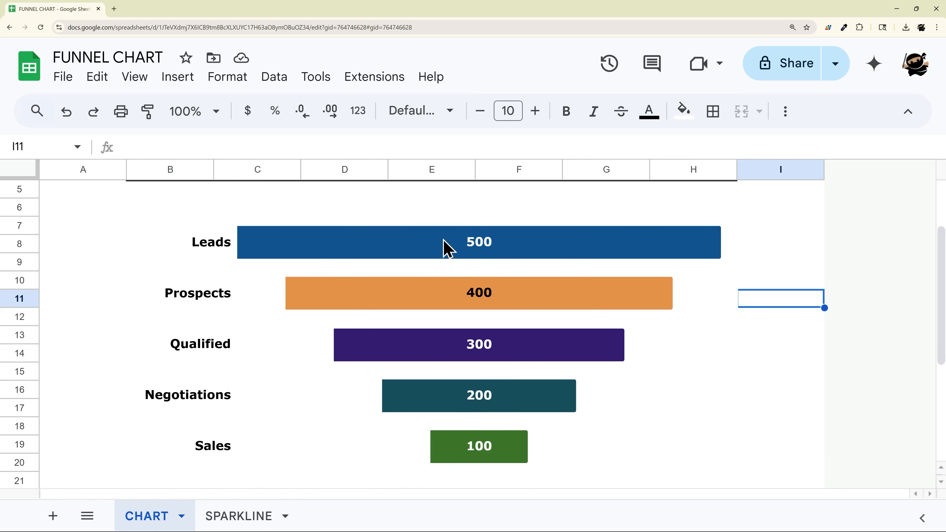
On the SPARKLINE sheet, set the width of column D to 500 pixels.
left_click(257, 517)
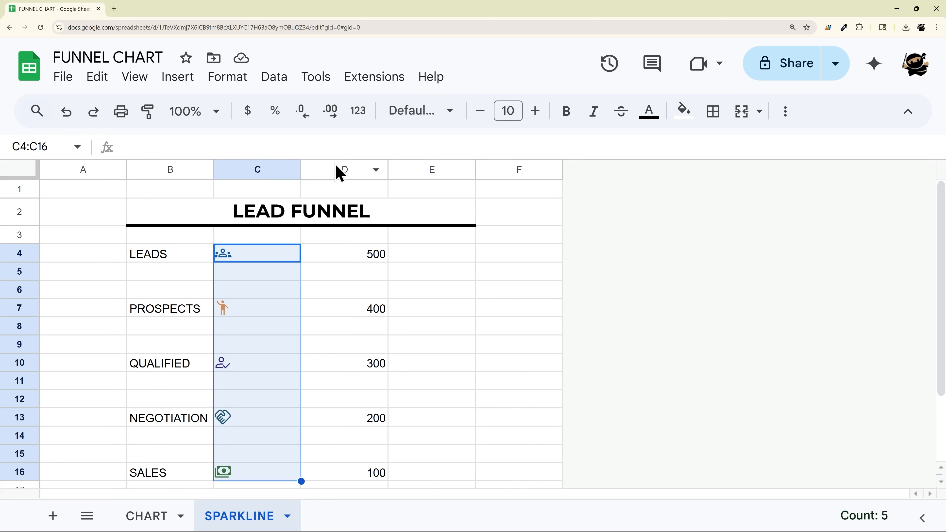
left_click(344, 177)
right_click(339, 167)
left_click(419, 388)
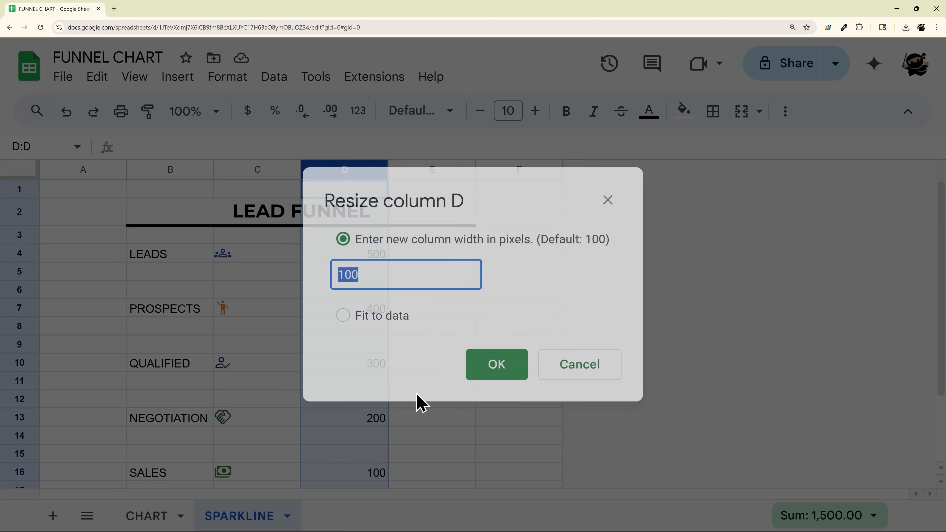
type("500")
key("Return")
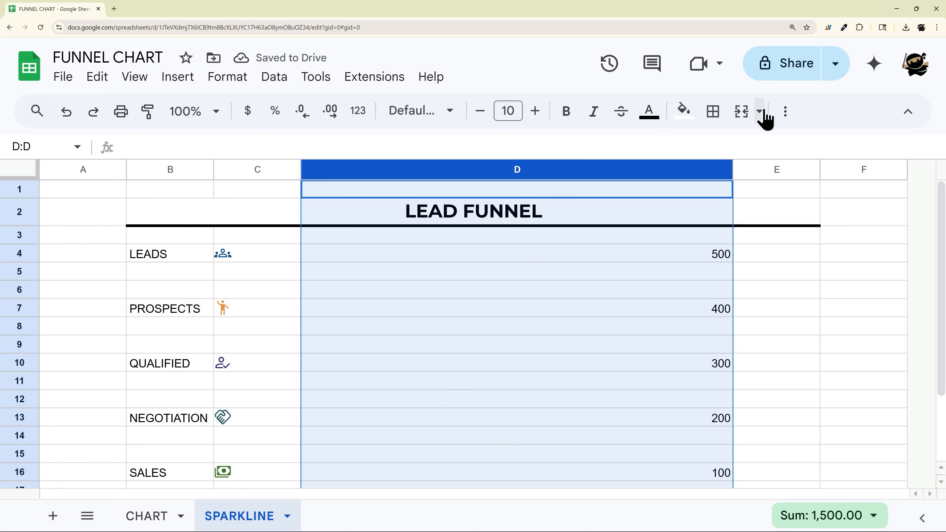
Center the values in column D horizontally.
left_click(784, 112)
left_click(500, 149)
left_click(526, 178)
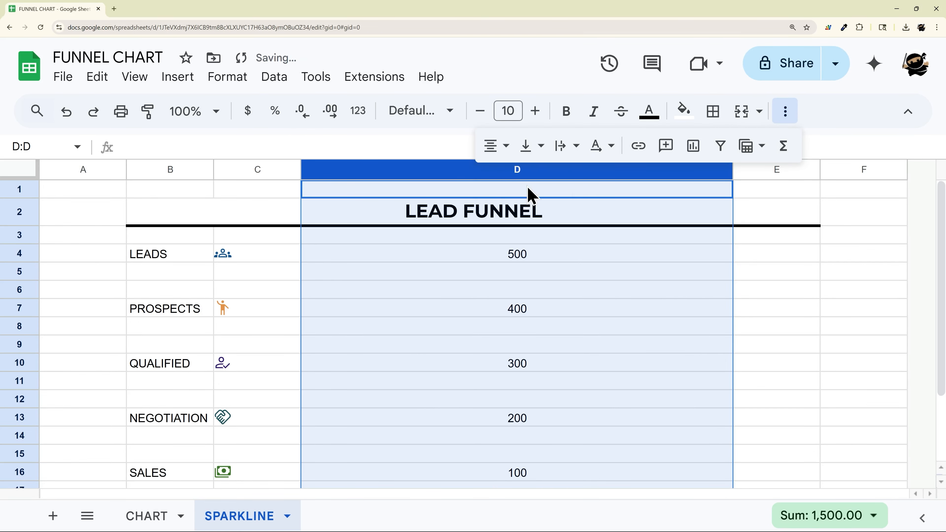
left_click(786, 113)
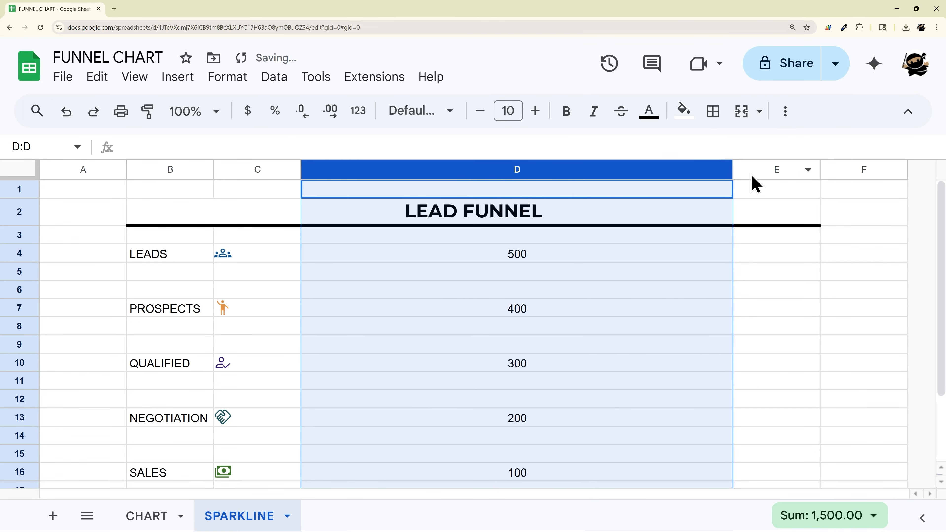
Set the width of column E to 1 pixel to leave a narrow margin beside the funnel values.
left_click(763, 168)
right_click(762, 167)
left_click(718, 390)
type("1")
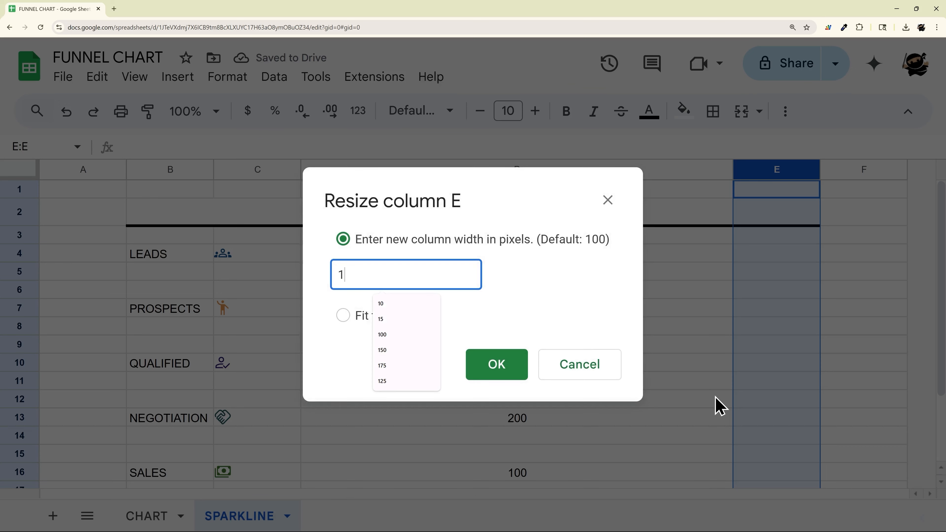
key("Return")
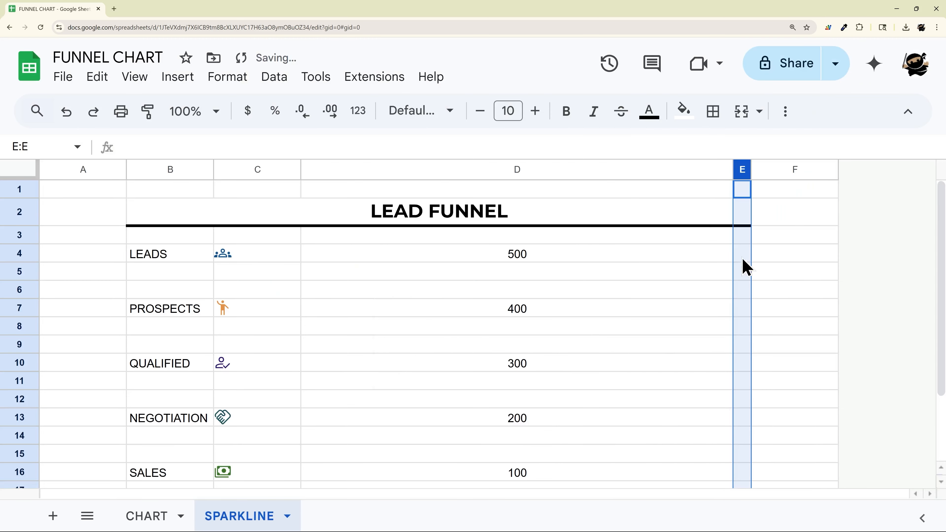
left_click_drag(744, 238, 730, 456)
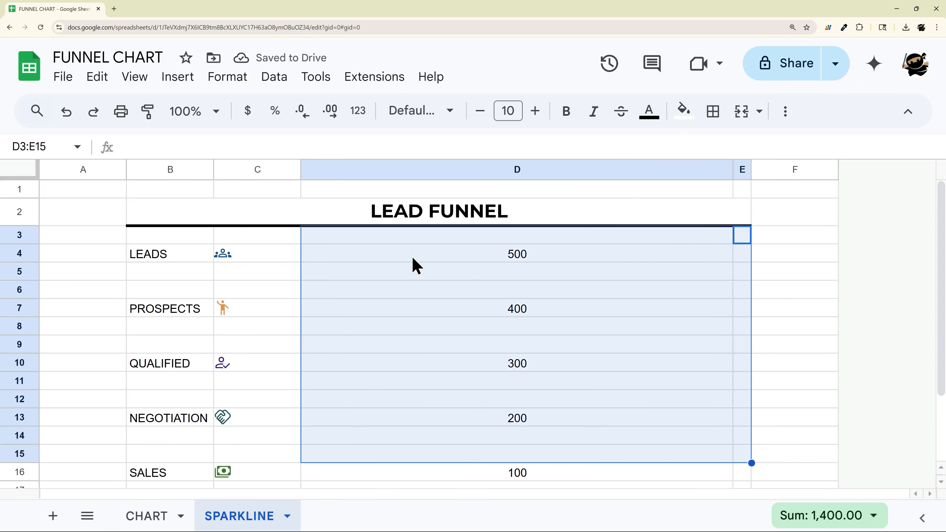
Set the width of column C, which holds the stage icons, to 40 pixels.
left_click(276, 173)
right_click(276, 172)
left_click(344, 390)
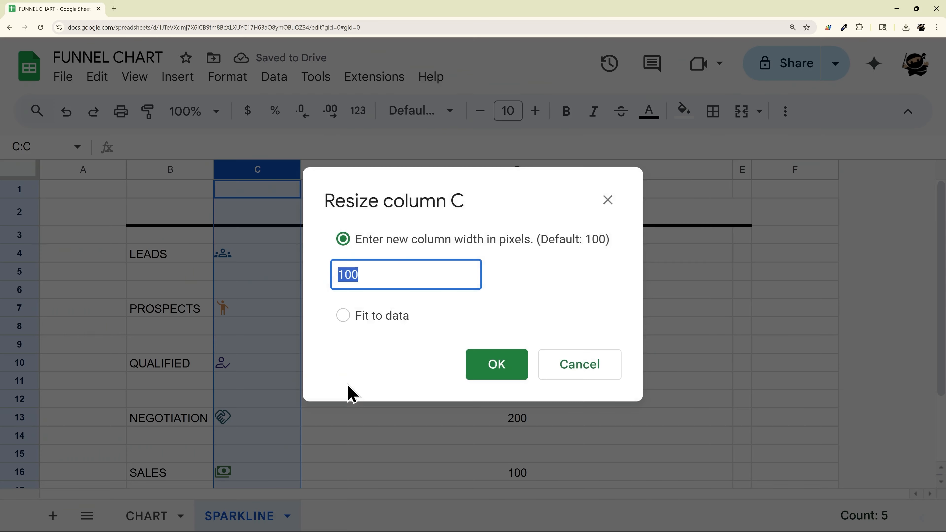
type("30")
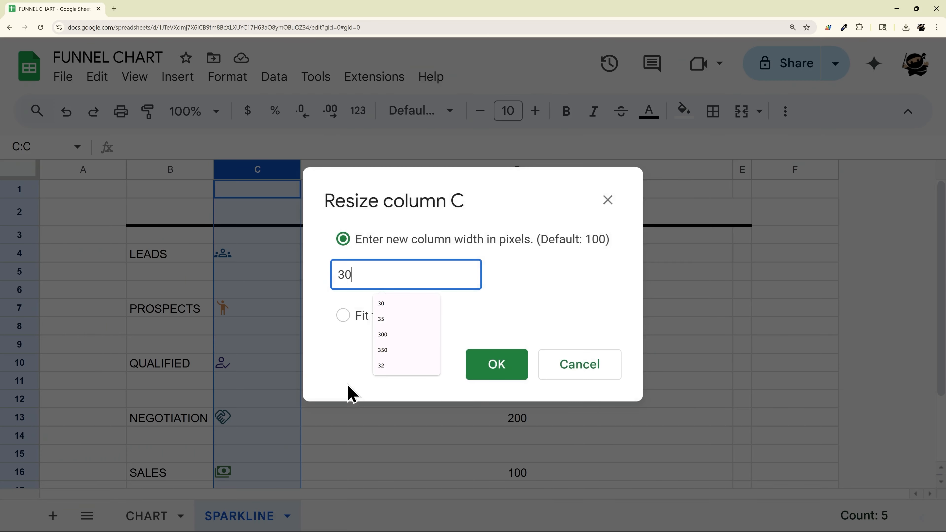
key("BackSpace")
key("BackSpace")
type("40")
key("Return")
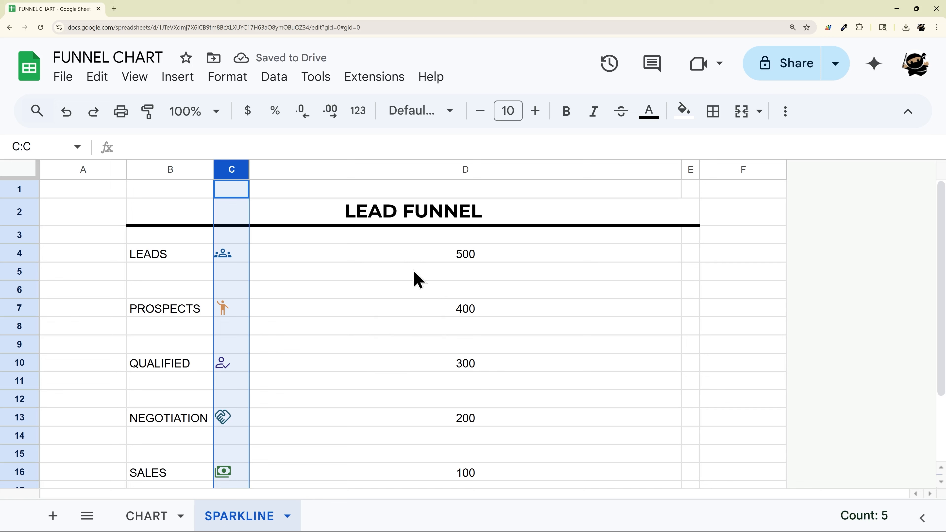
Start a SPARKLINE formula in D5, beneath the LEADS value, with cell D4 as its data argument.
left_click(410, 276)
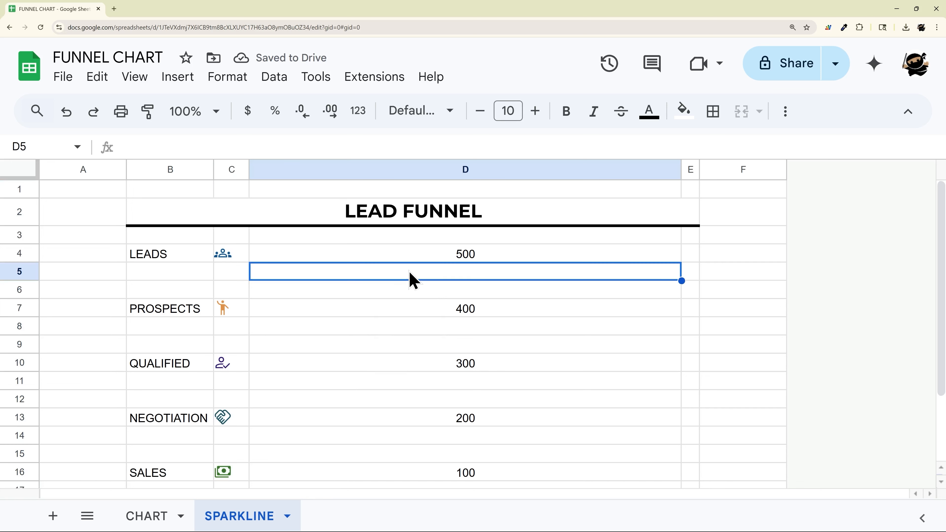
type("=spark")
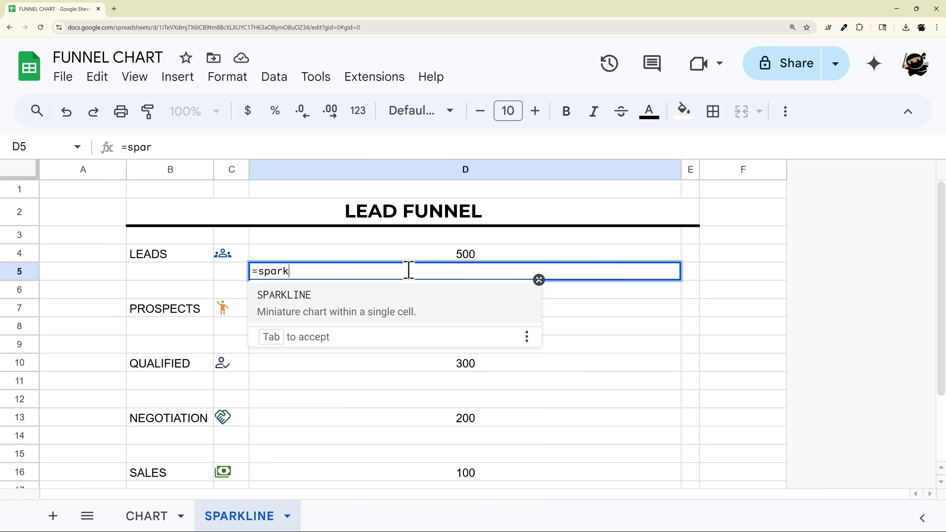
key("Tab")
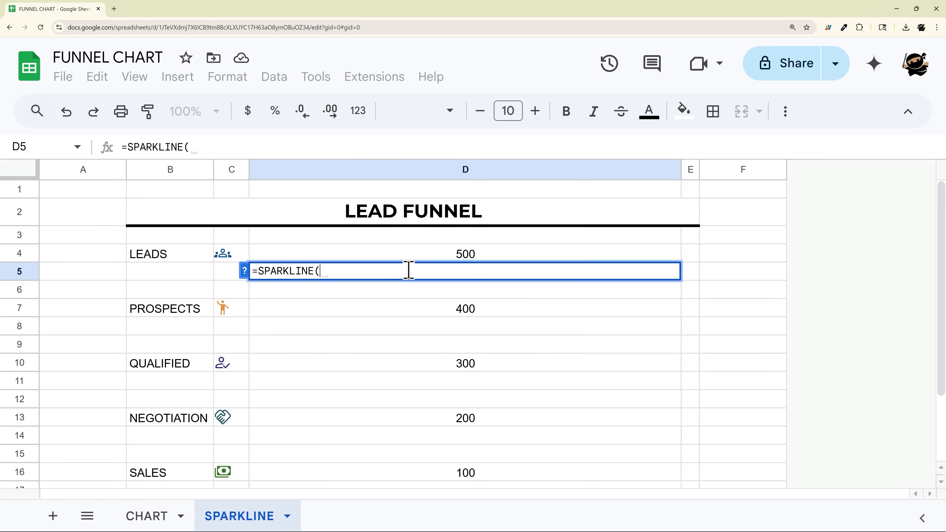
left_click(245, 271)
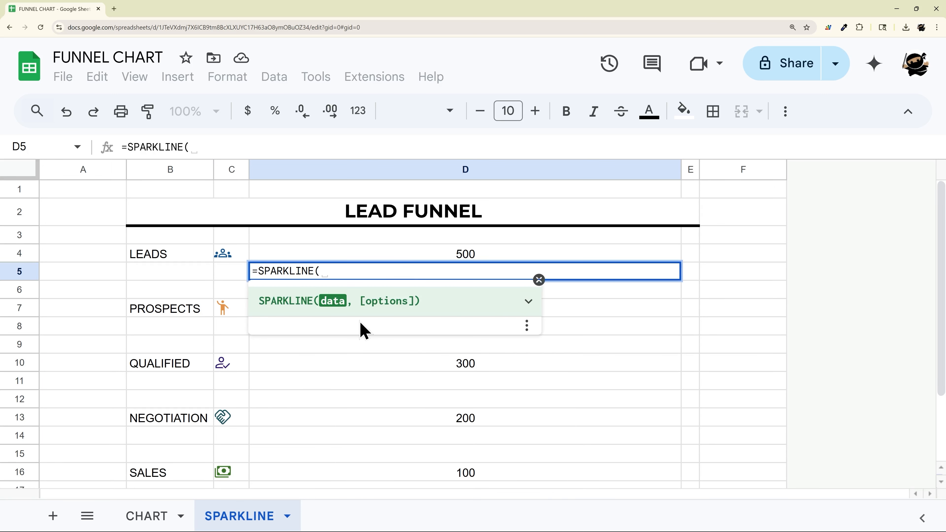
left_click(528, 302)
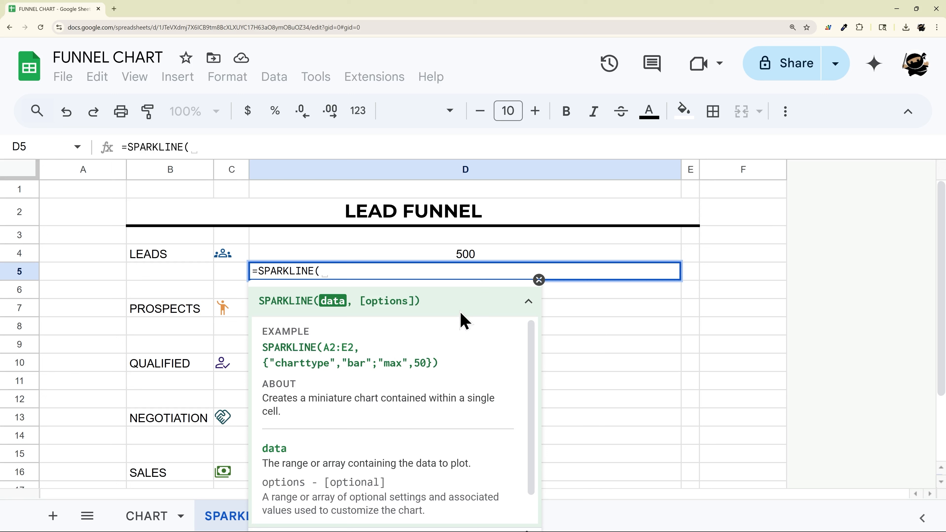
left_click(473, 257)
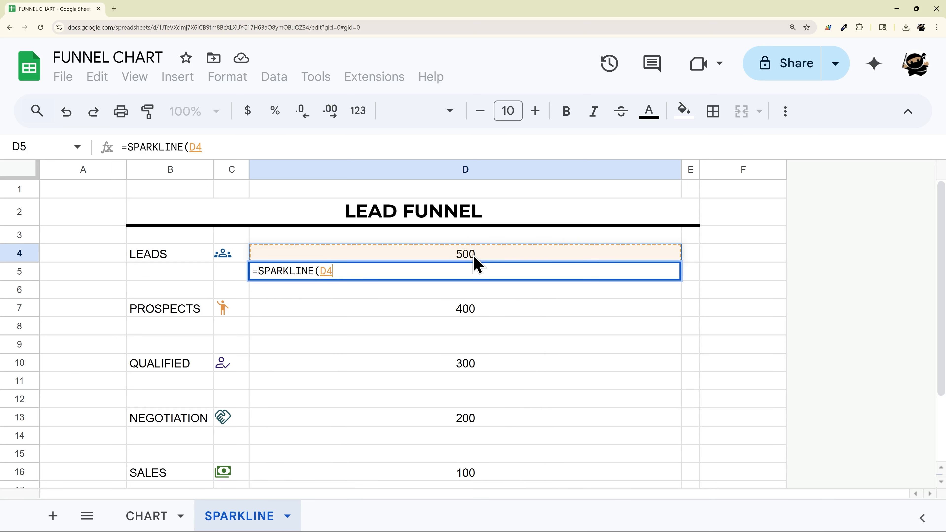
type(",")
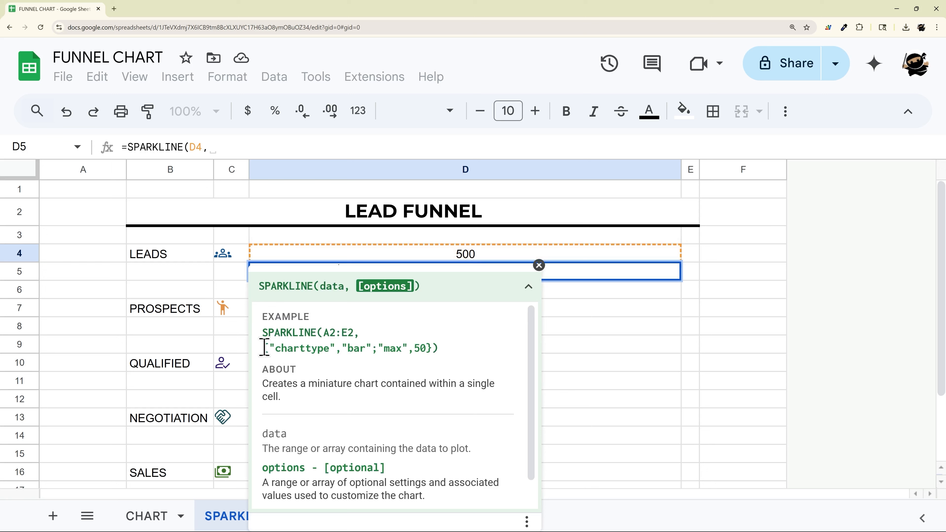
Copy the options {"charttype","bar";"max",50} from the function help example into the D5 formula and close its parenthesis.
left_click_drag(264, 348, 434, 349)
key("ctrl+c")
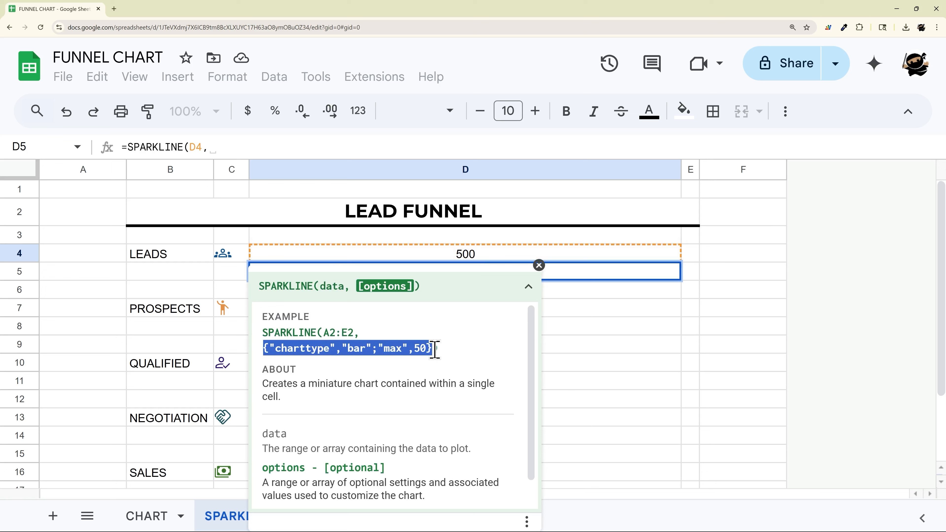
left_click(540, 266)
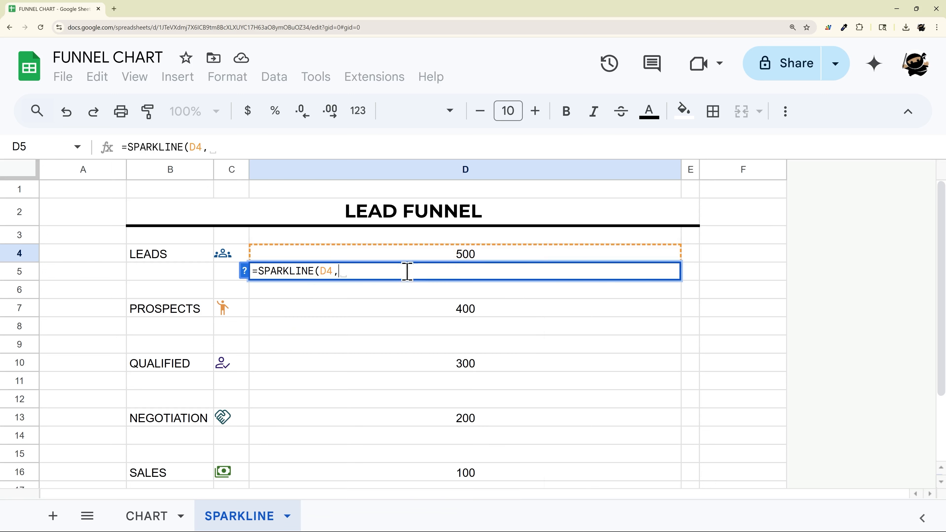
key("ctrl+v")
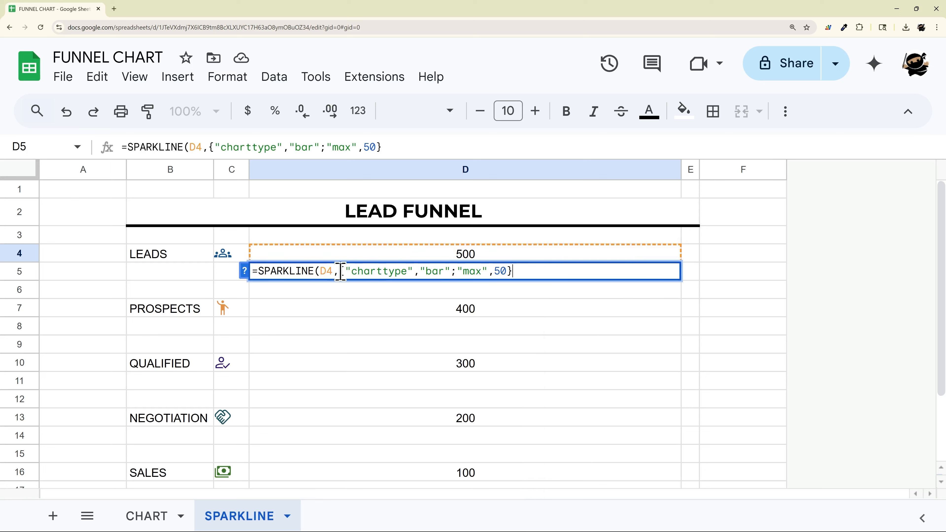
left_click(511, 271)
type(")")
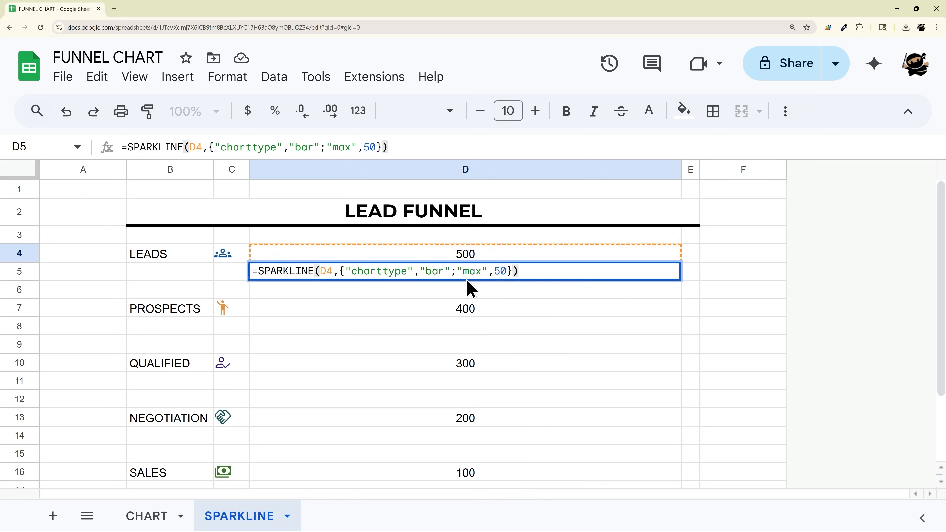
Replace the max value in the D5 sparkline formula with a reference to cell D4.
left_click_drag(346, 271, 503, 272)
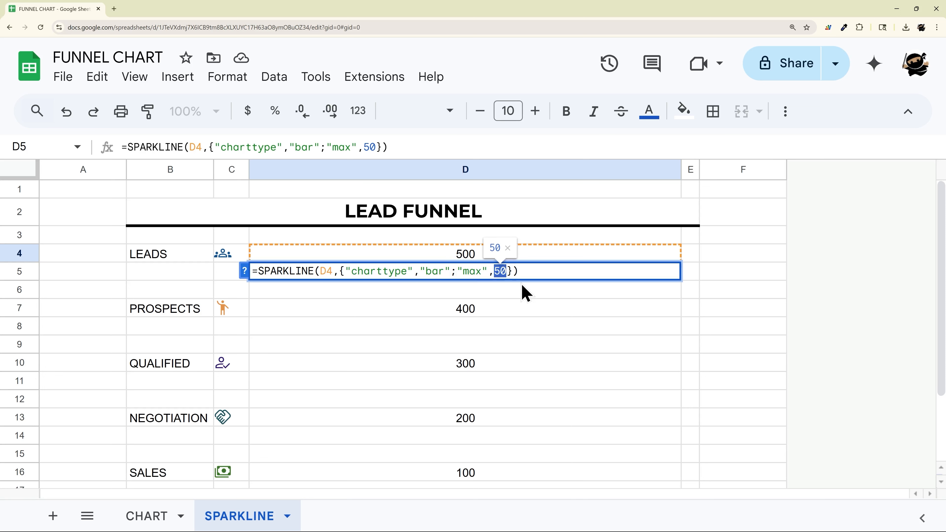
key("BackSpace")
left_click(476, 256)
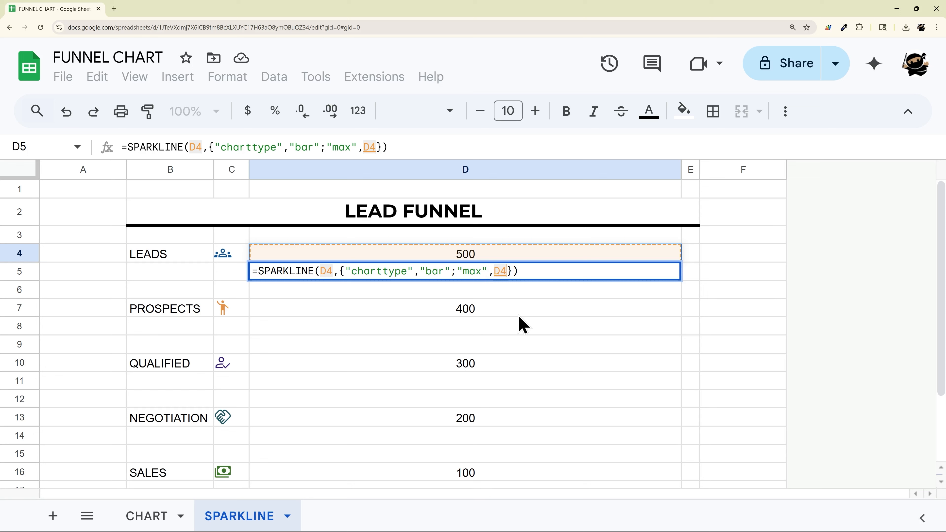
Append ,"color1","blue" after the max reference in the sparkline options and enter the formula in D5.
type(",\"")
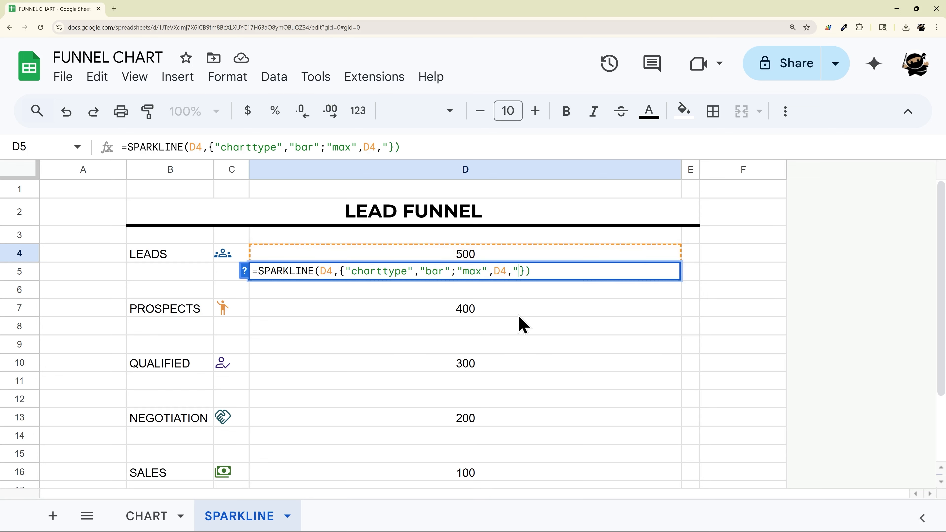
type("color1\"")
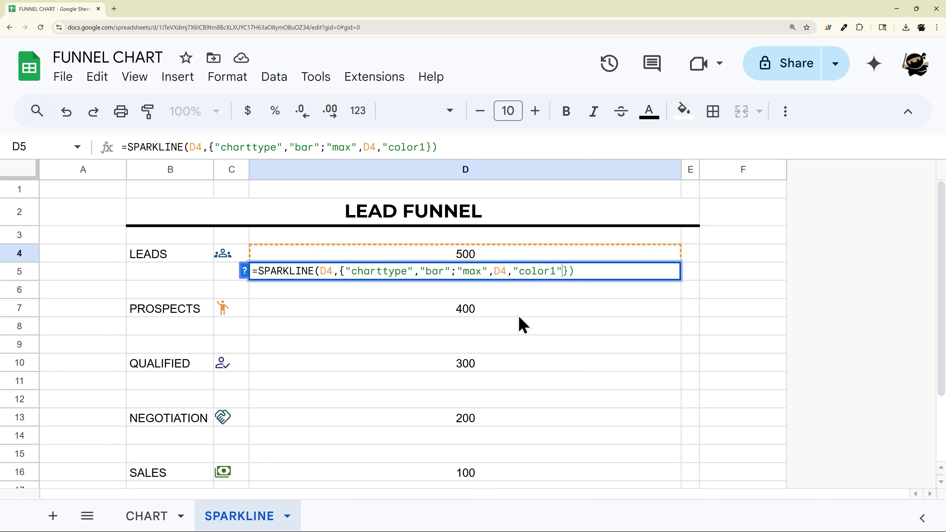
type(",")
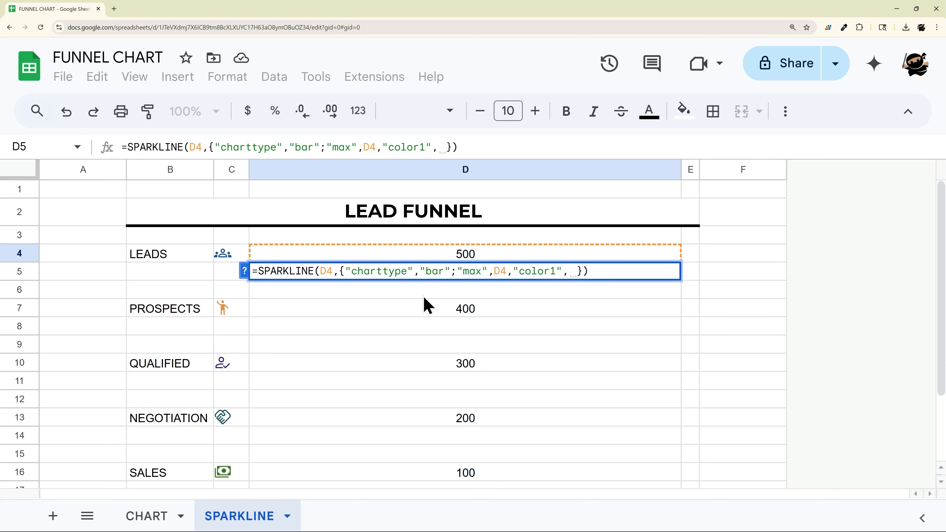
type("\"blue\"")
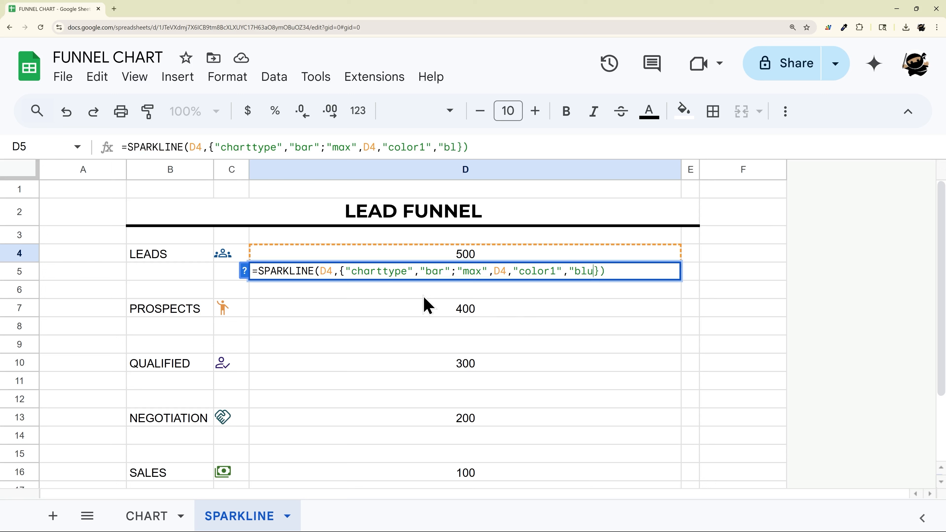
key("Return")
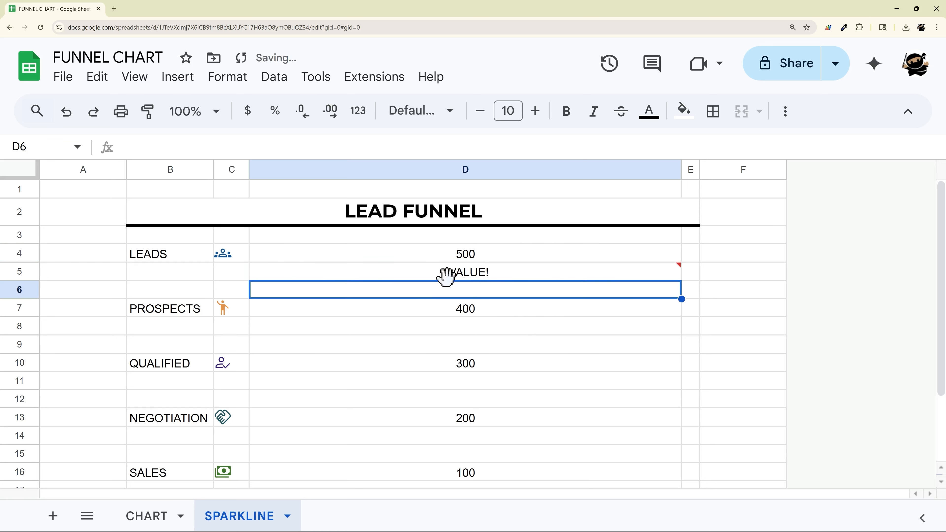
Reopen the sparkline formula in D5 for editing.
left_click(449, 261)
left_click(453, 275)
double_click(453, 275)
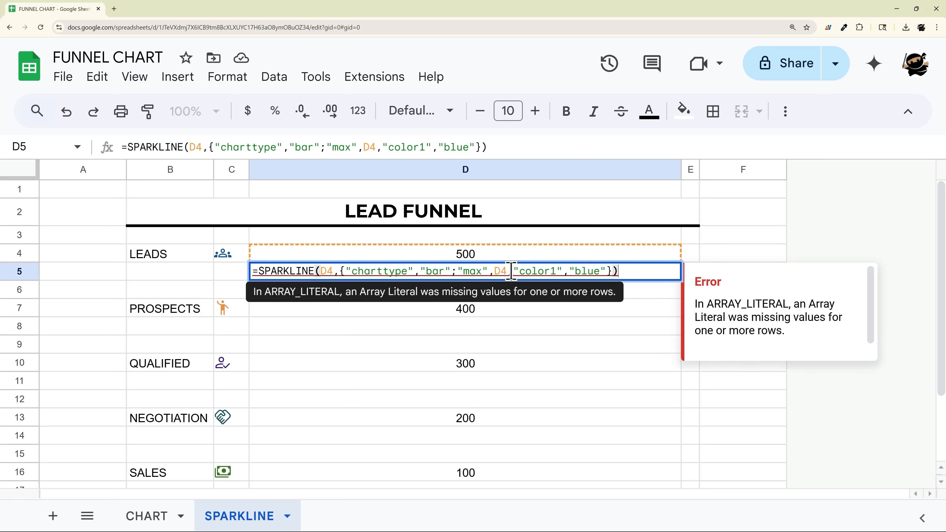